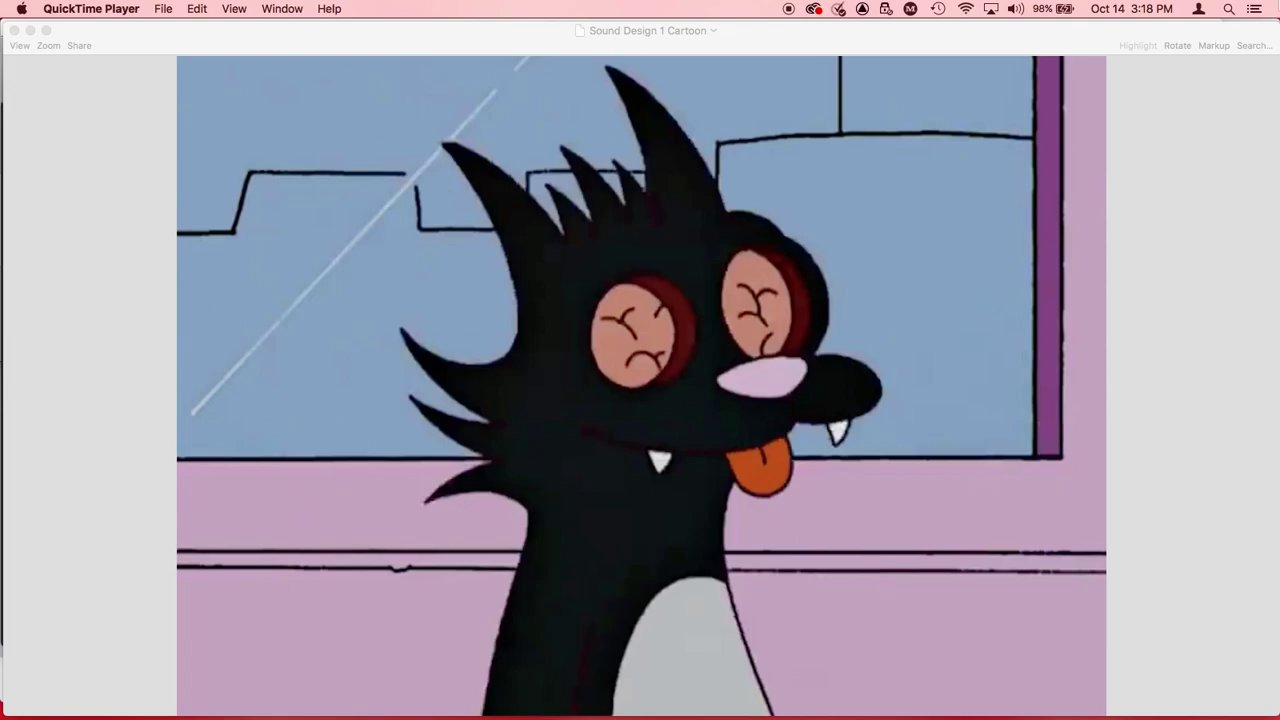
Switch to Chrome and read the twenty-sound list on the Blackboard 'Preview Upload Assignment: Cartoon' page
key(super+Tab)
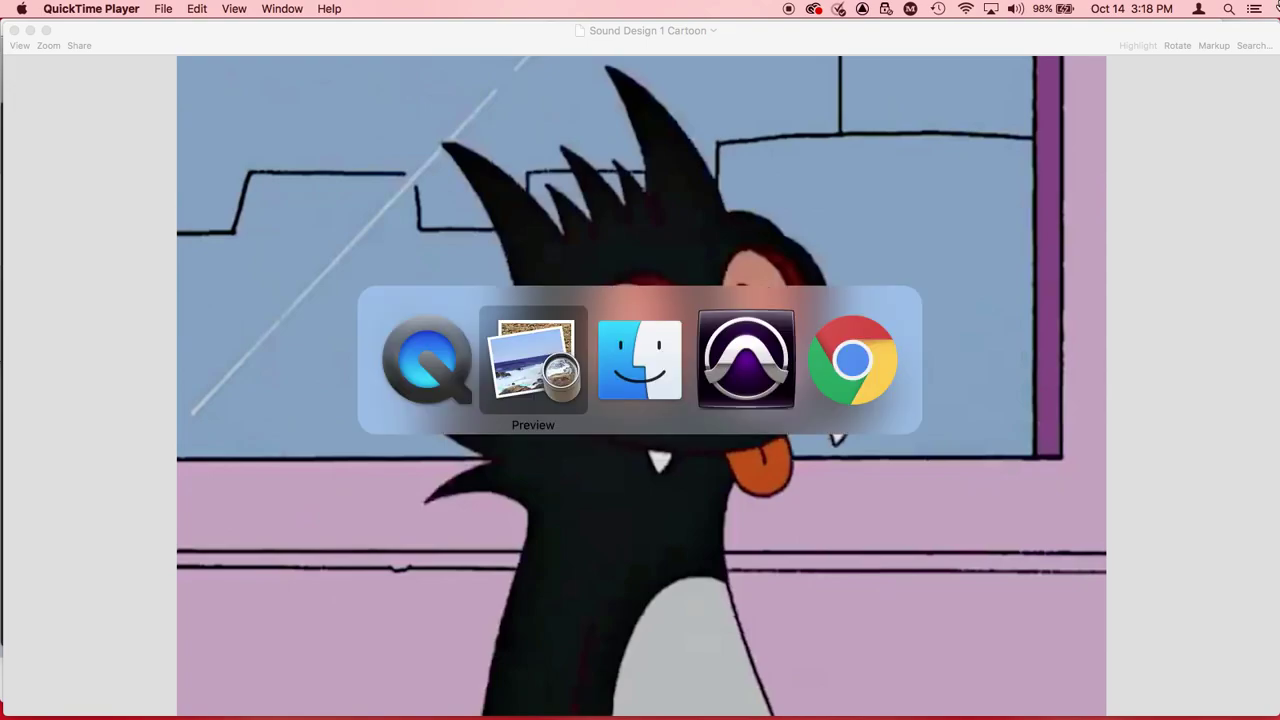
key(super+Tab)
key(super+Tab)
key(super+Tab)
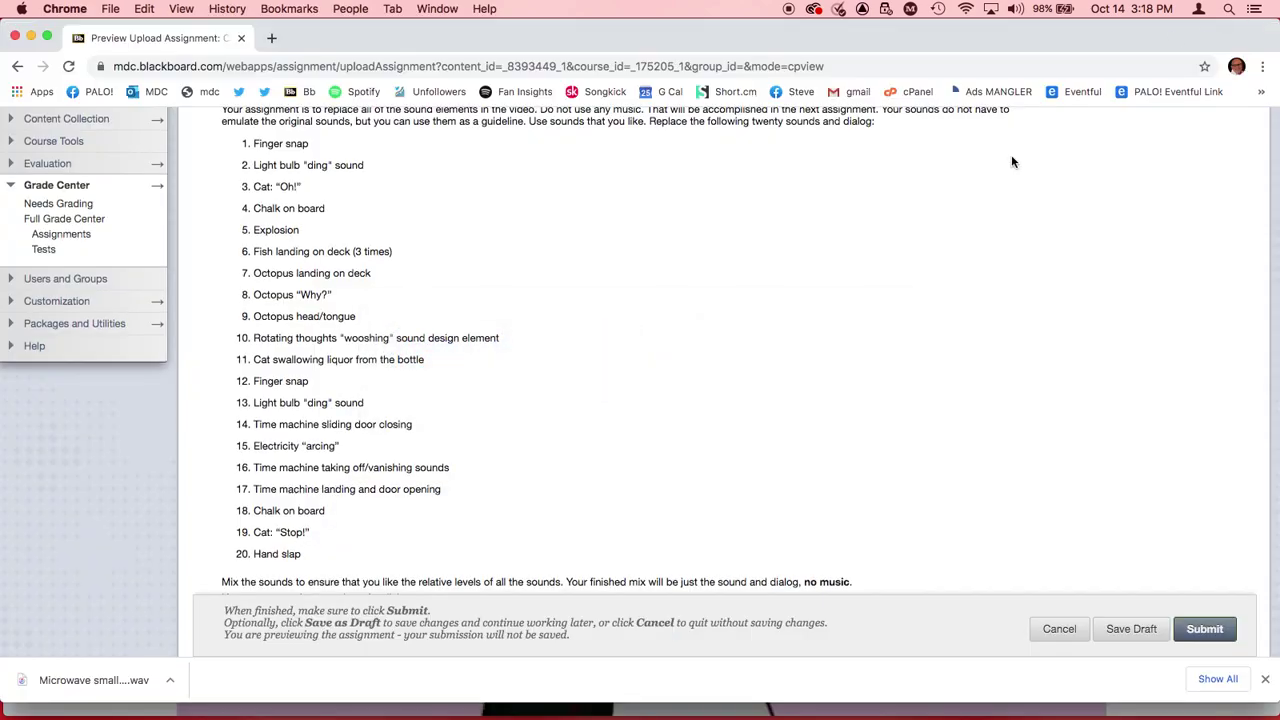
scroll(1011, 154, up, 5)
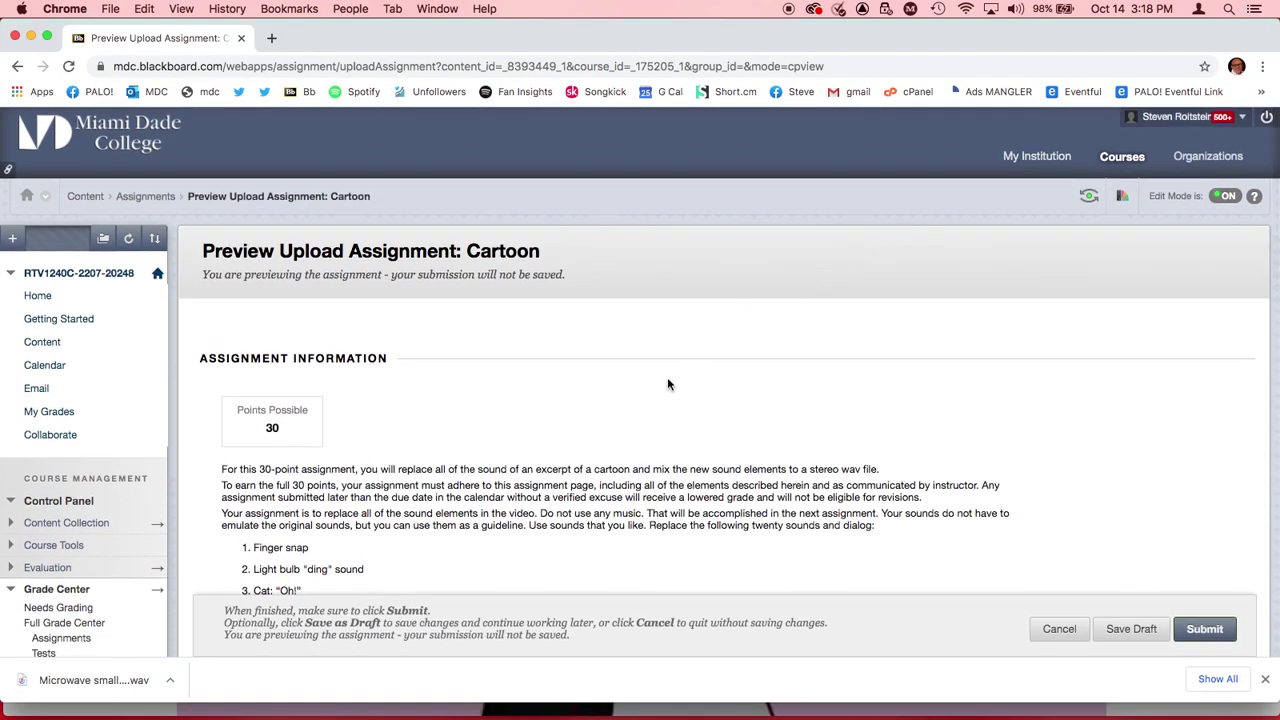
scroll(665, 386, down, 2)
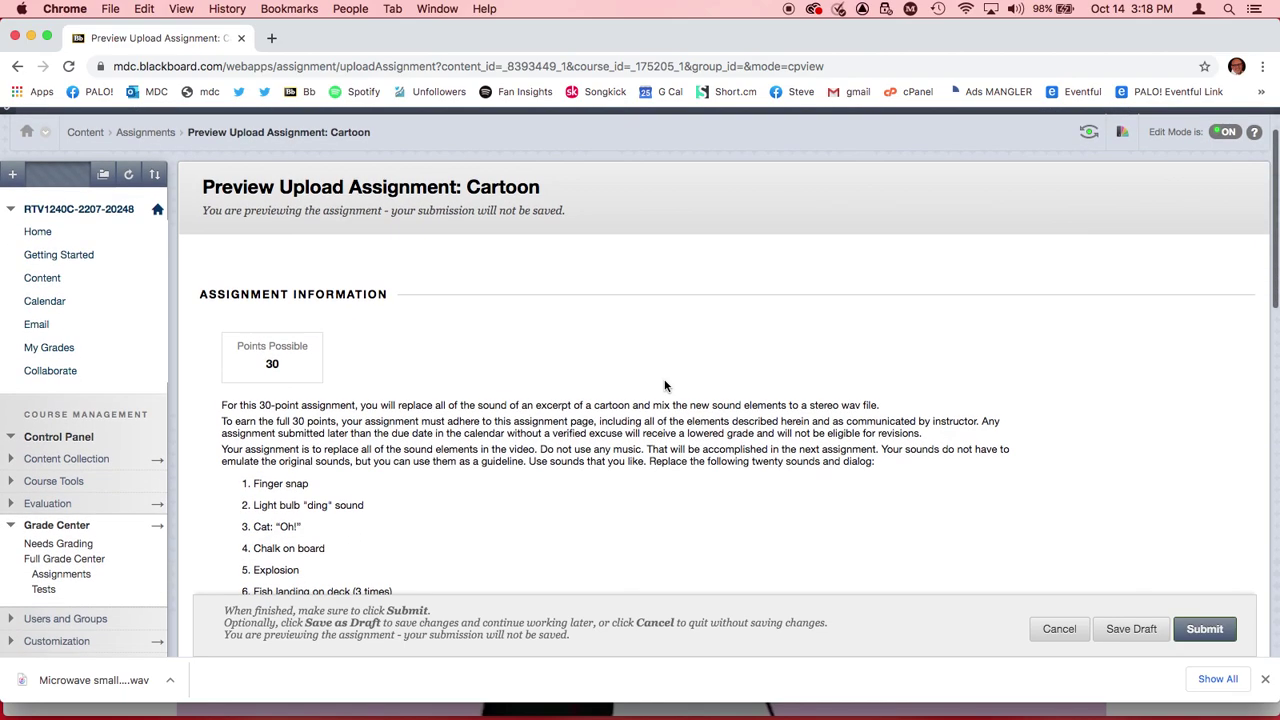
scroll(665, 381, down, 1)
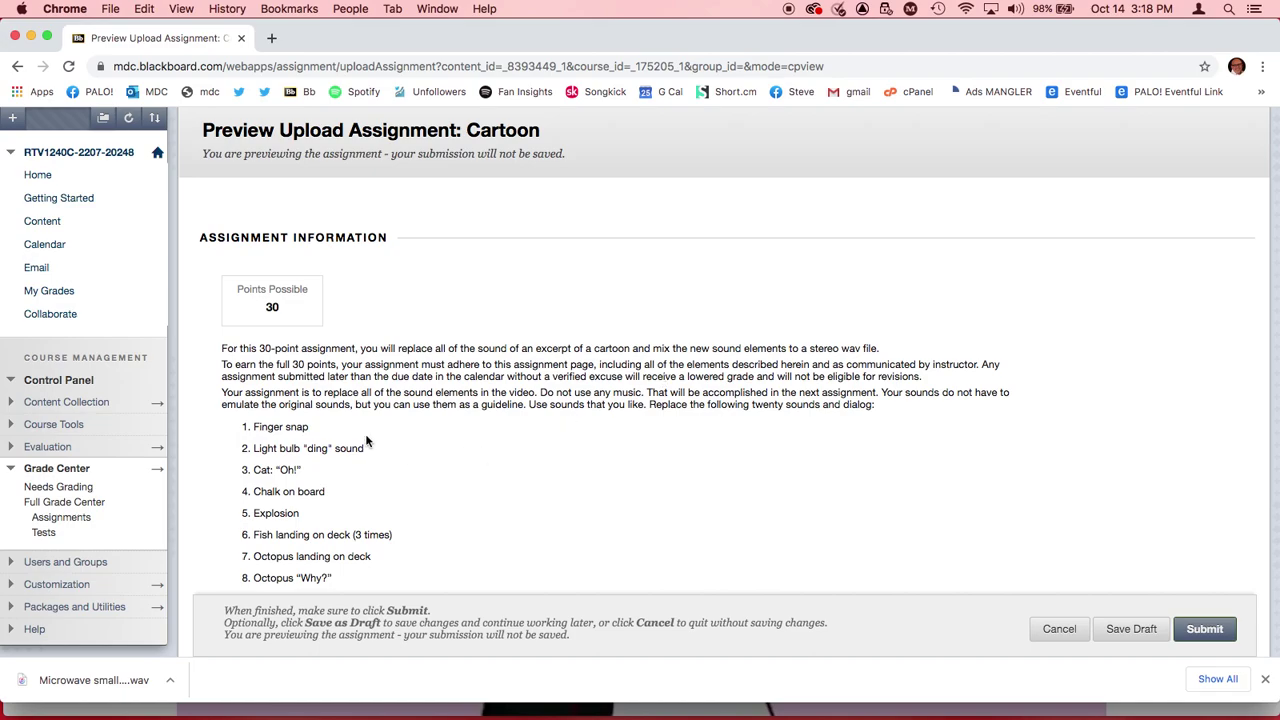
scroll(366, 441, down, 1)
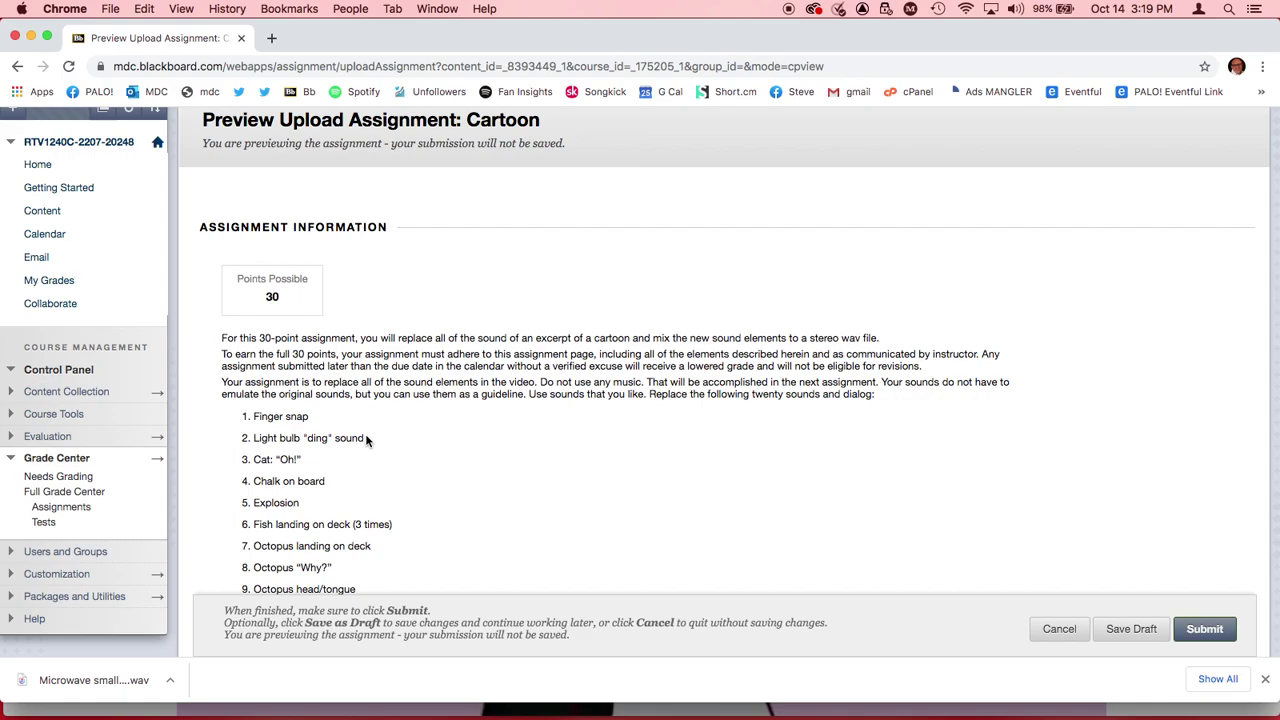
key(super+Tab)
In Pro Tools, open the Cartoon video window and play the session through to 00:00:32:13
key(super+Tab)
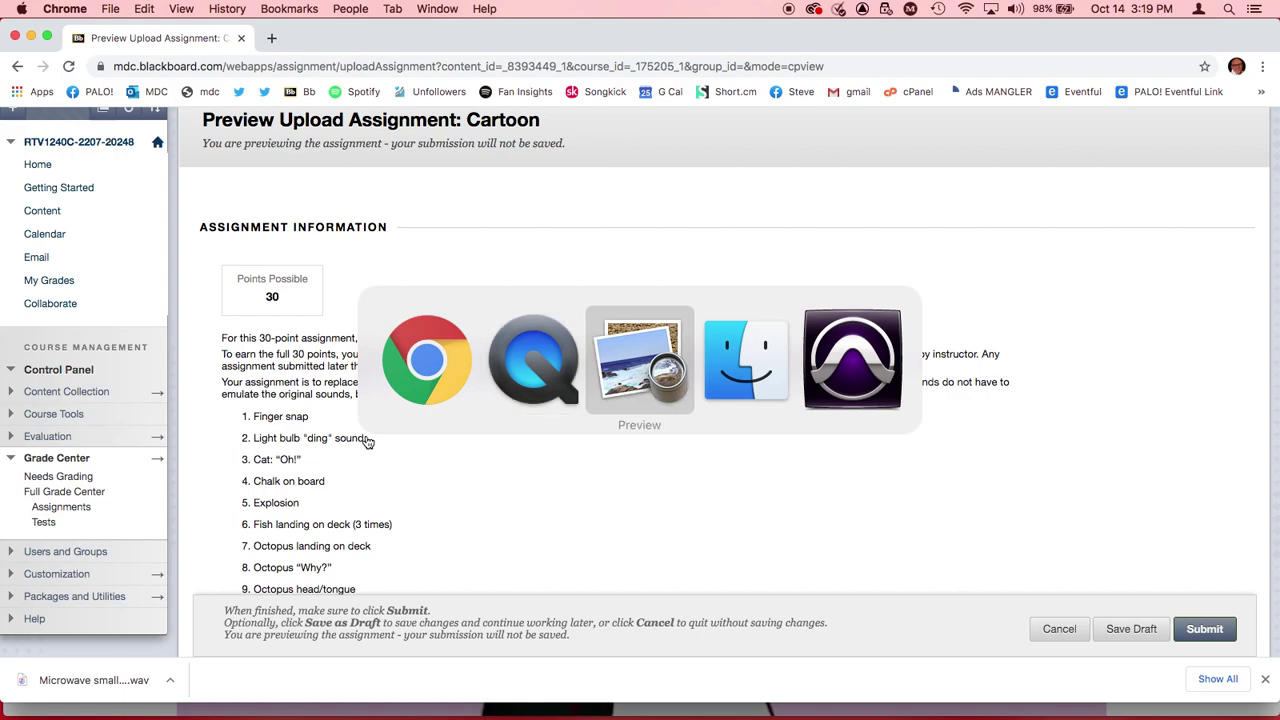
key(super+Tab)
key(super+Tab)
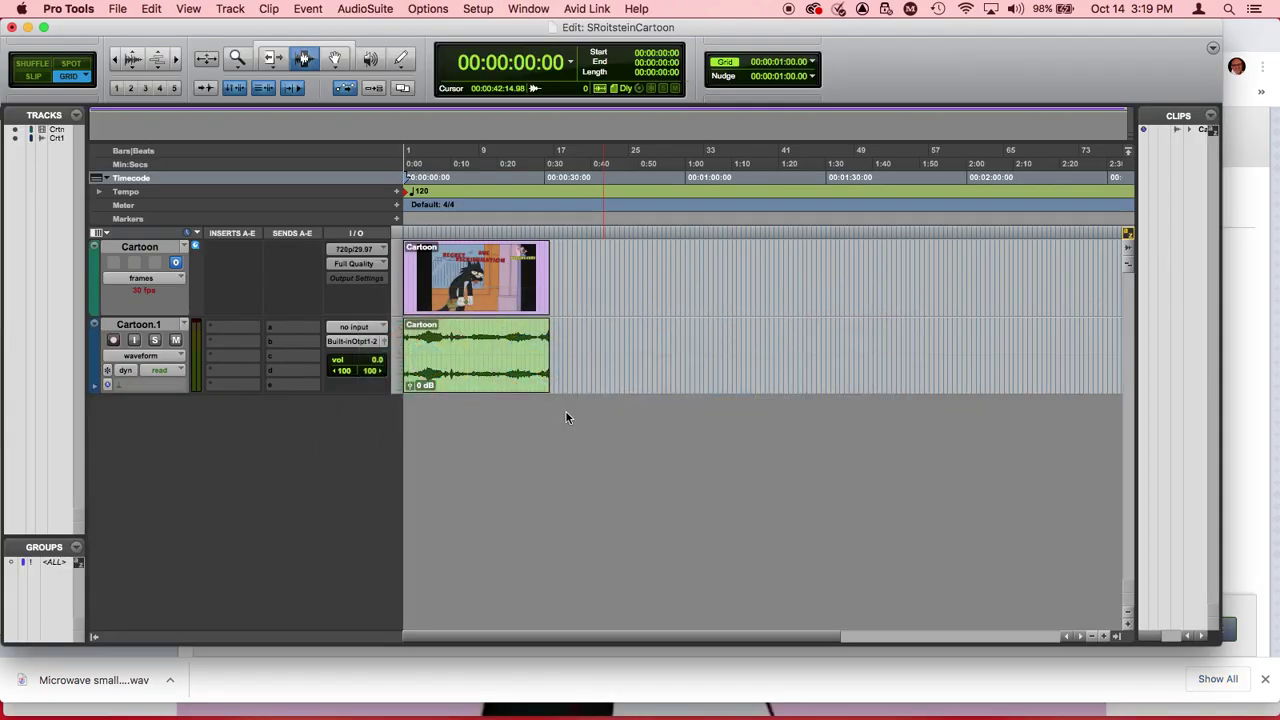
click(511, 10)
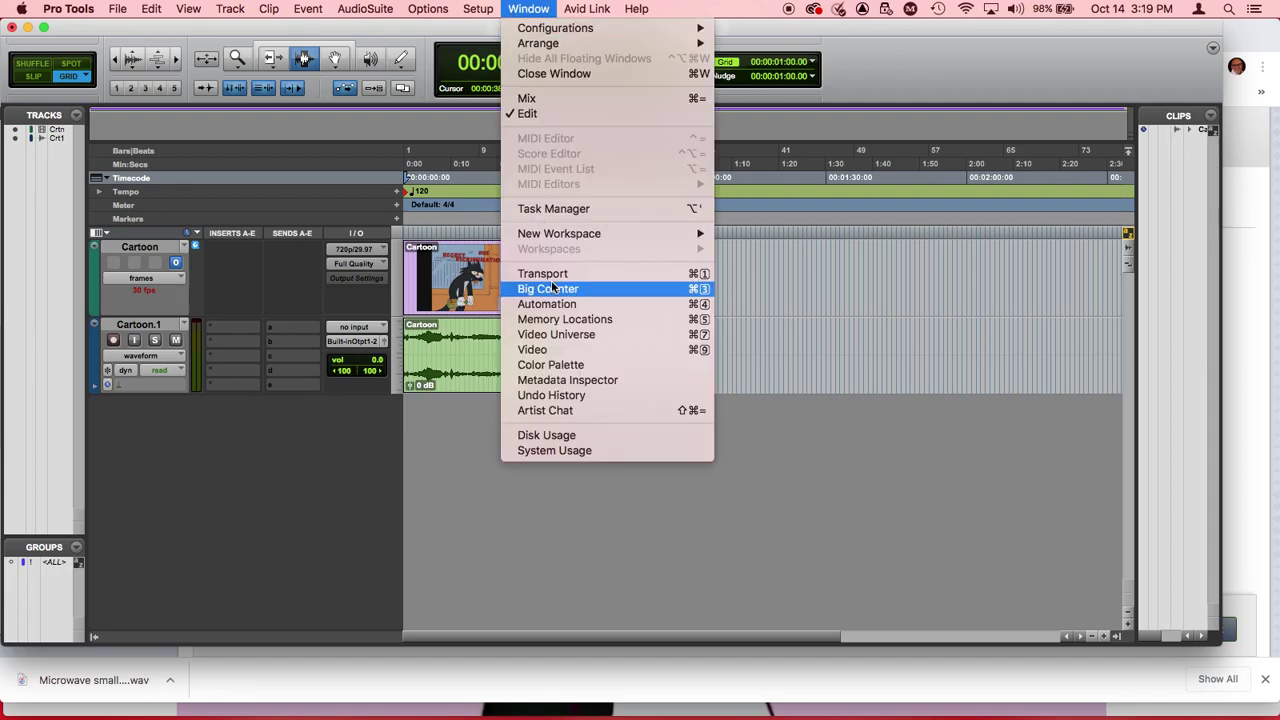
click(557, 349)
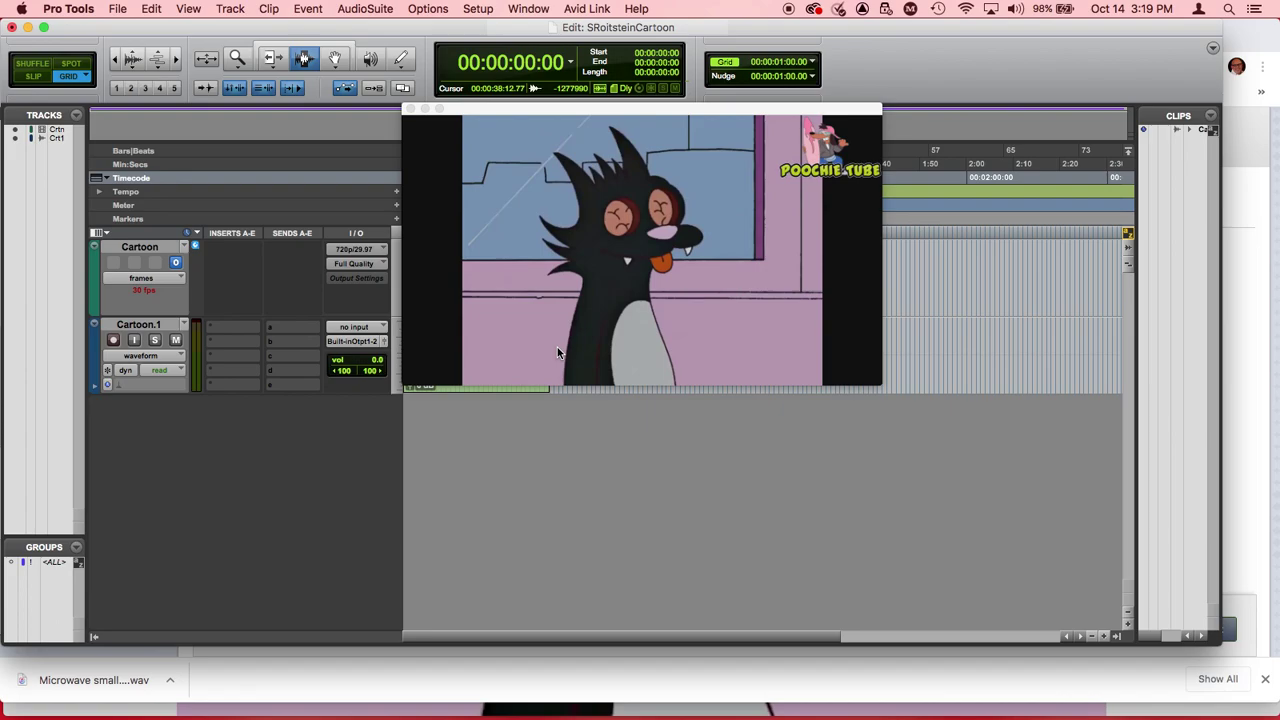
key(space)
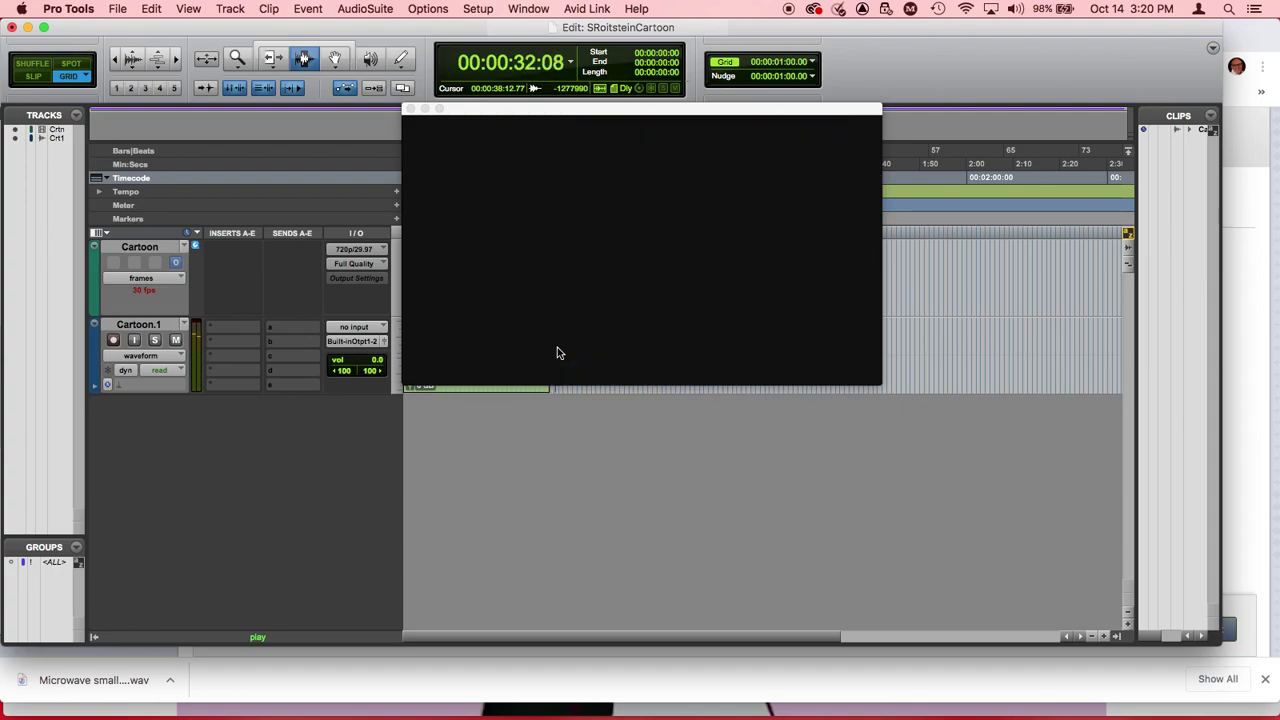
key(space)
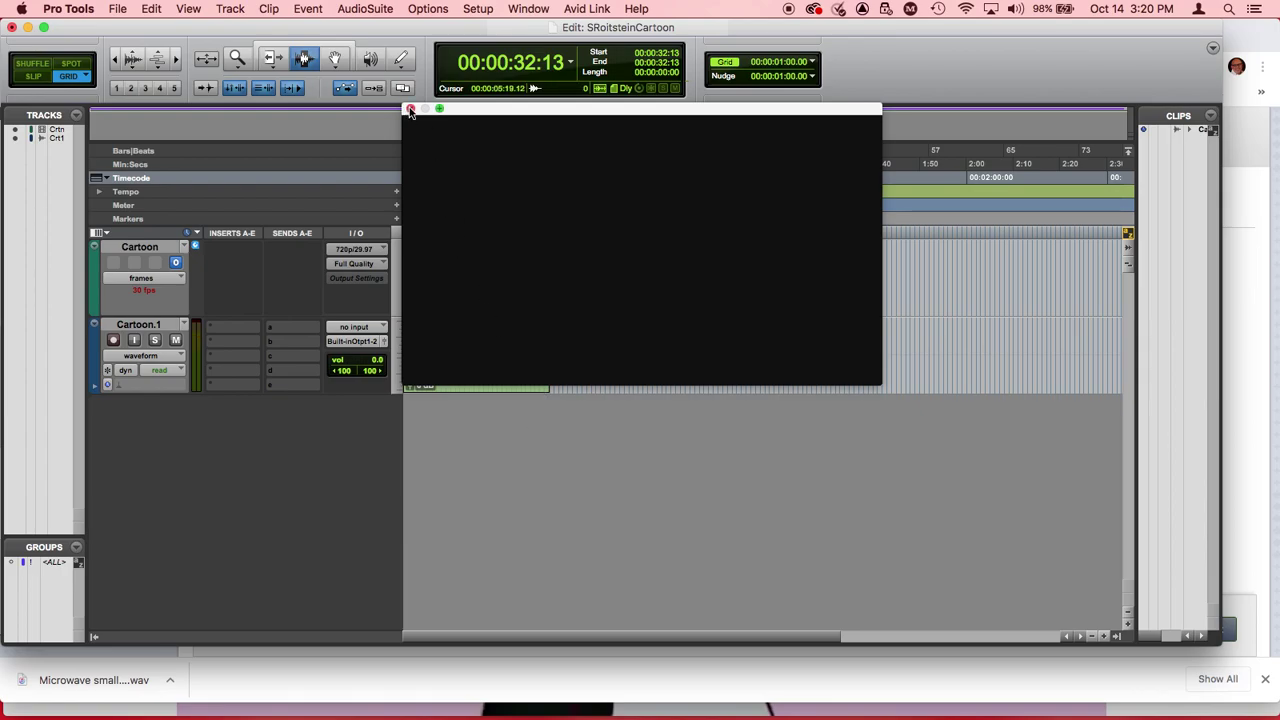
Close Pro Tools' floating video window
key(super+Tab)
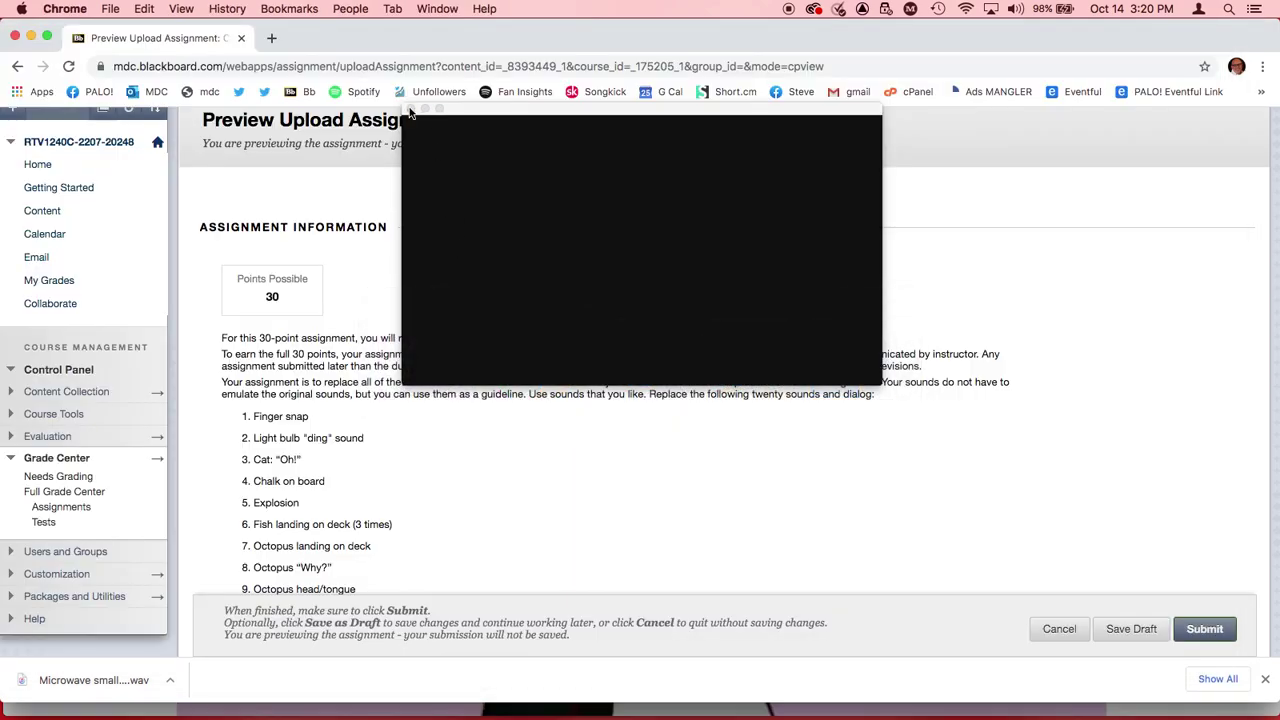
click(482, 160)
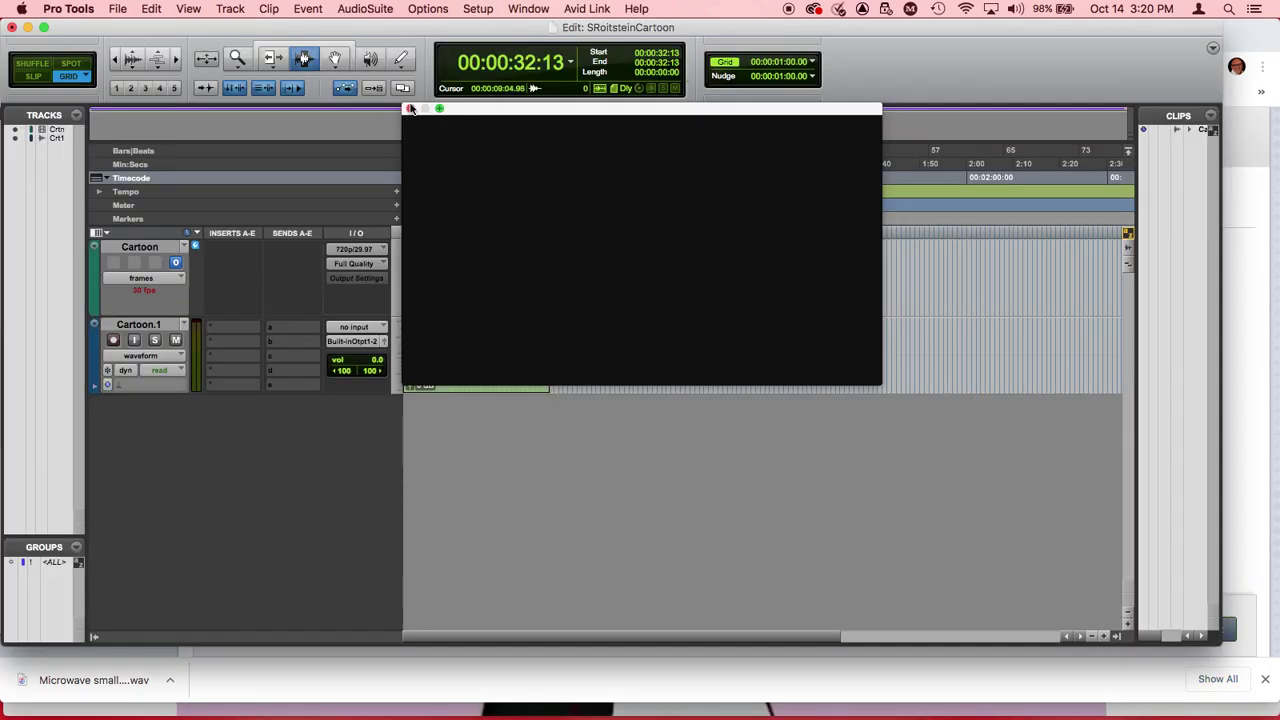
click(409, 106)
Reread the assignment's sound list in Chrome, then return to the SRoitsteinCartoon session
key(super+Tab)
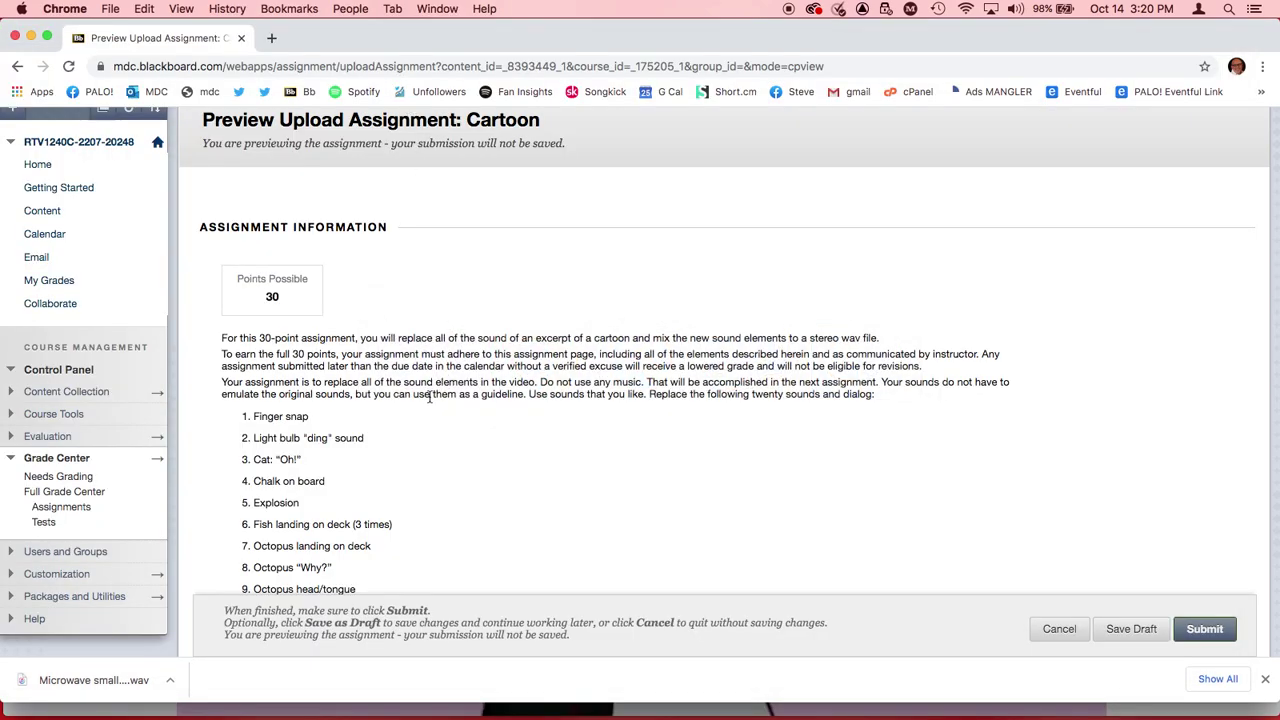
scroll(420, 408, down, 2)
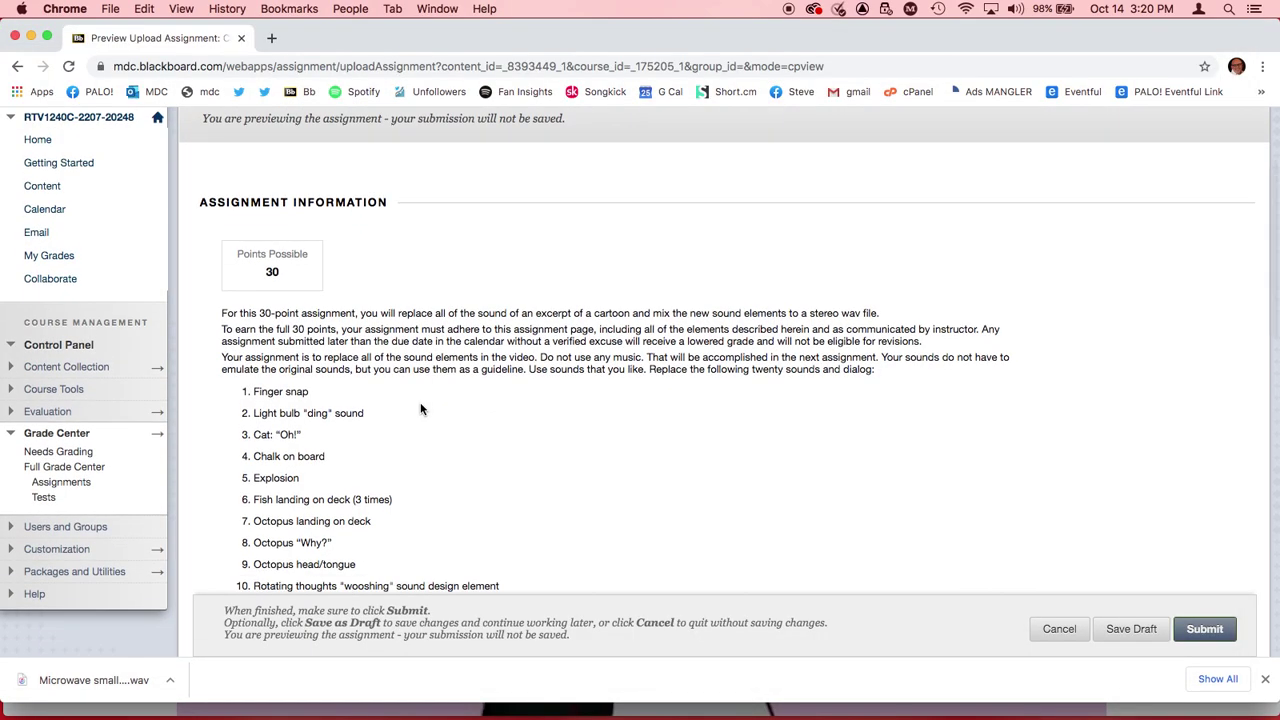
scroll(420, 408, down, 1)
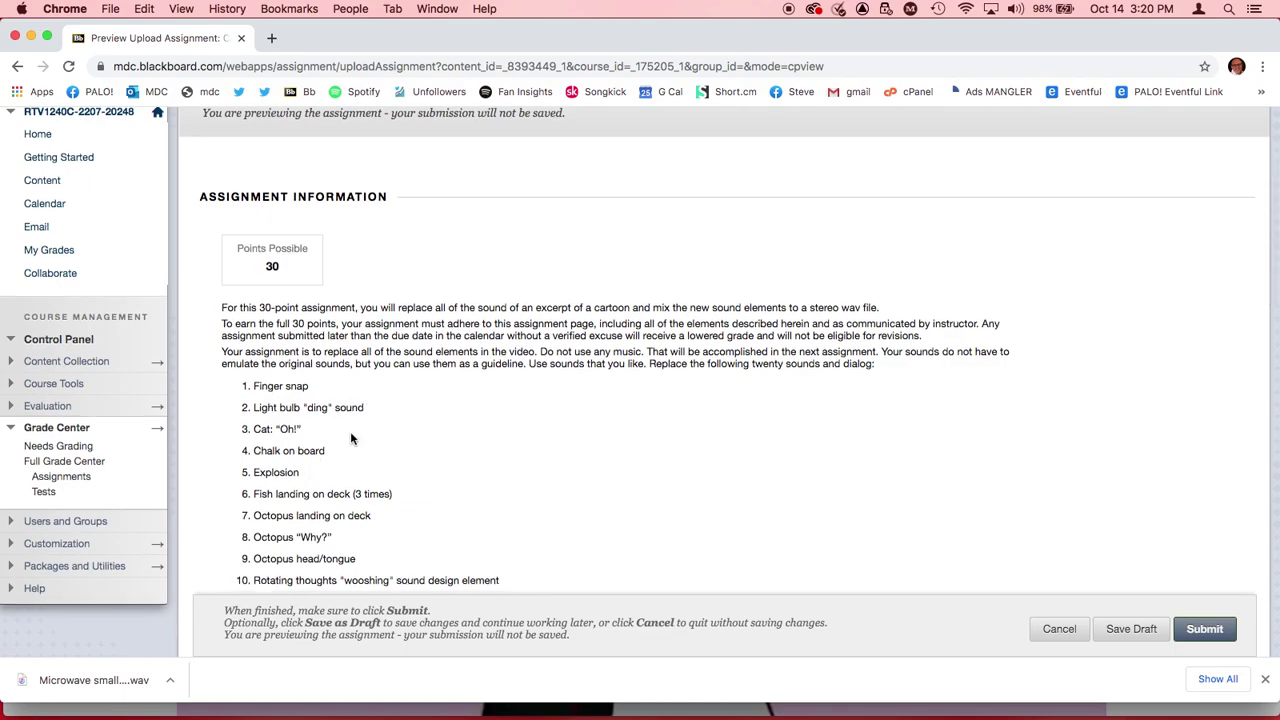
key(super+Tab)
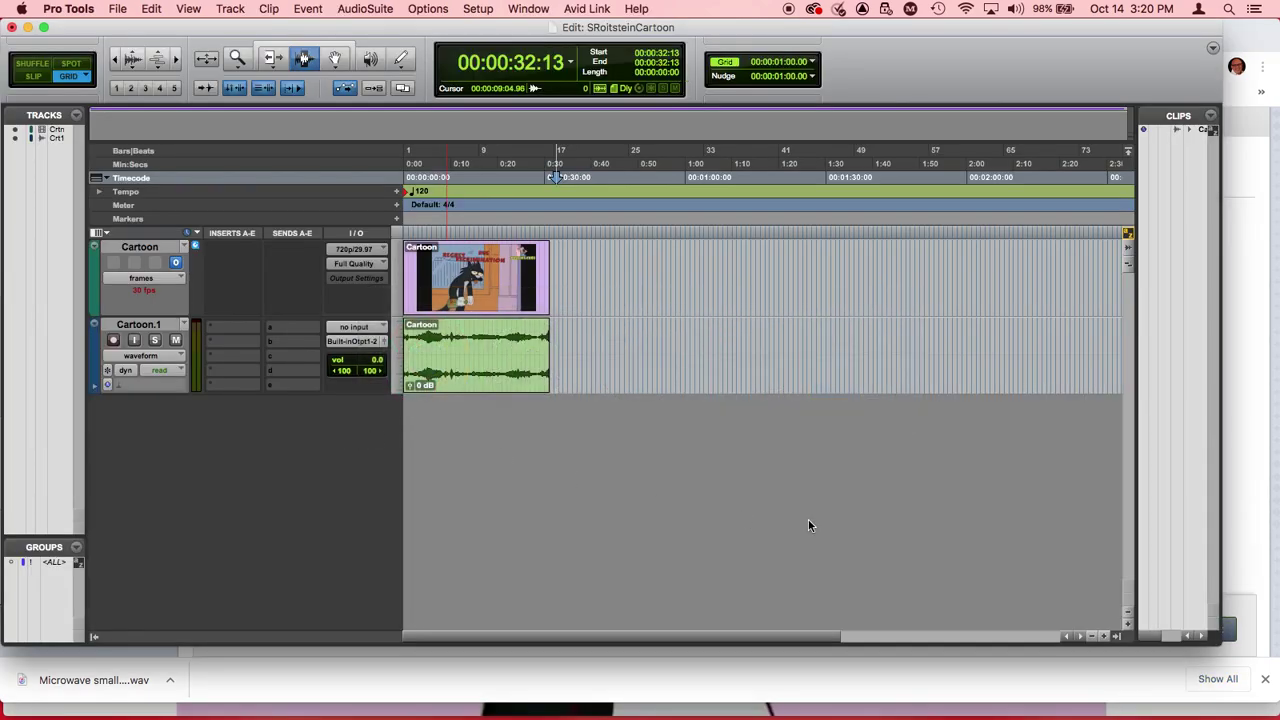
Zoom the timeline in to the first nine seconds and return the counter to 00:00:00:00
click(1106, 638)
click(1106, 638)
click(1106, 638)
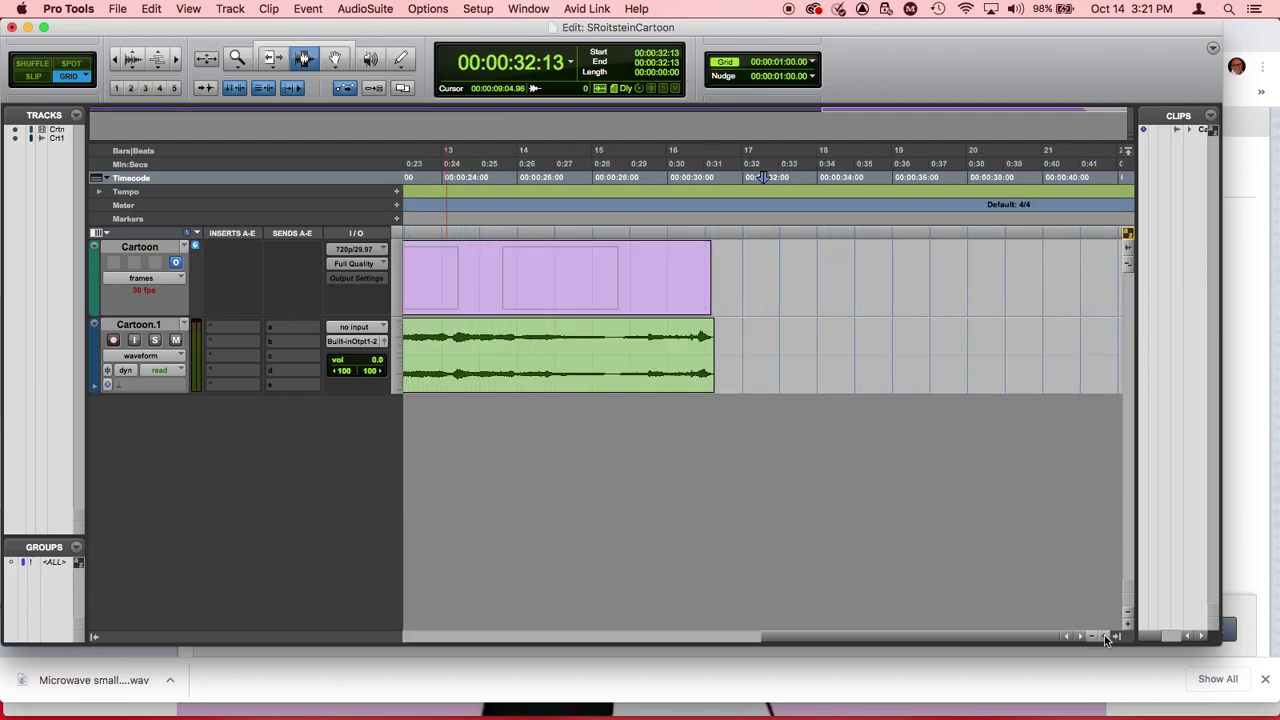
click(1106, 638)
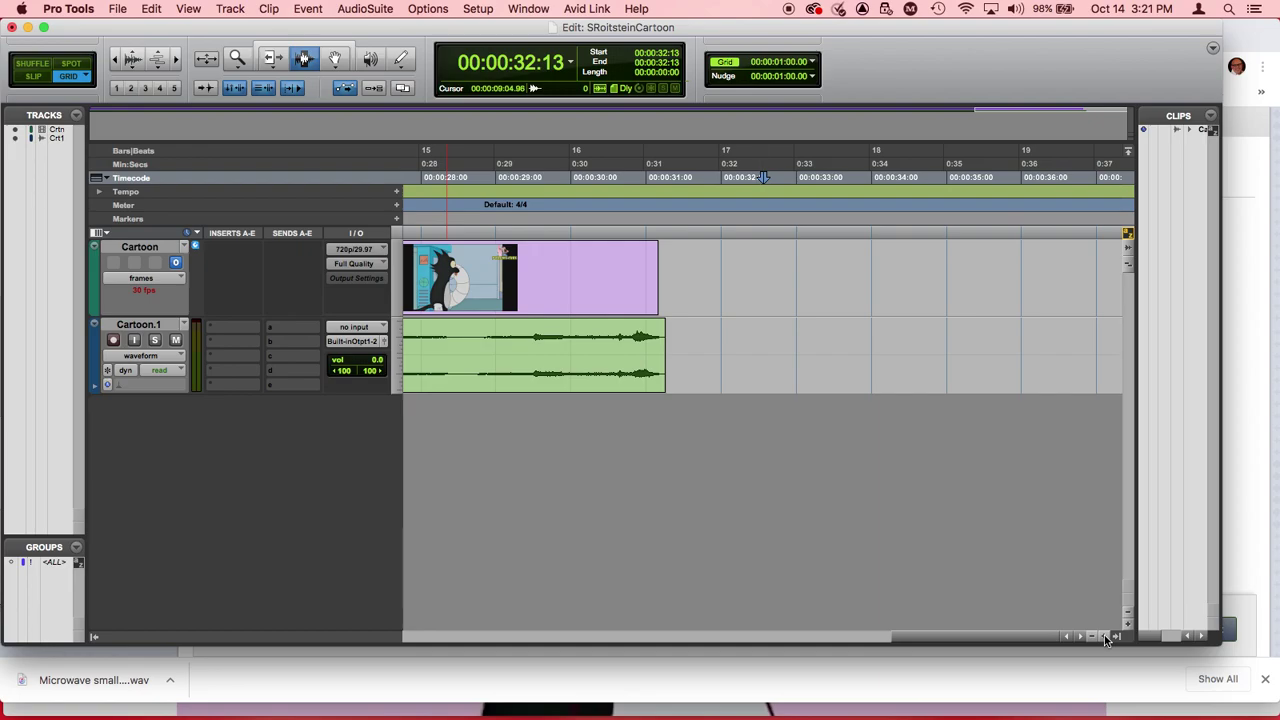
key(Return)
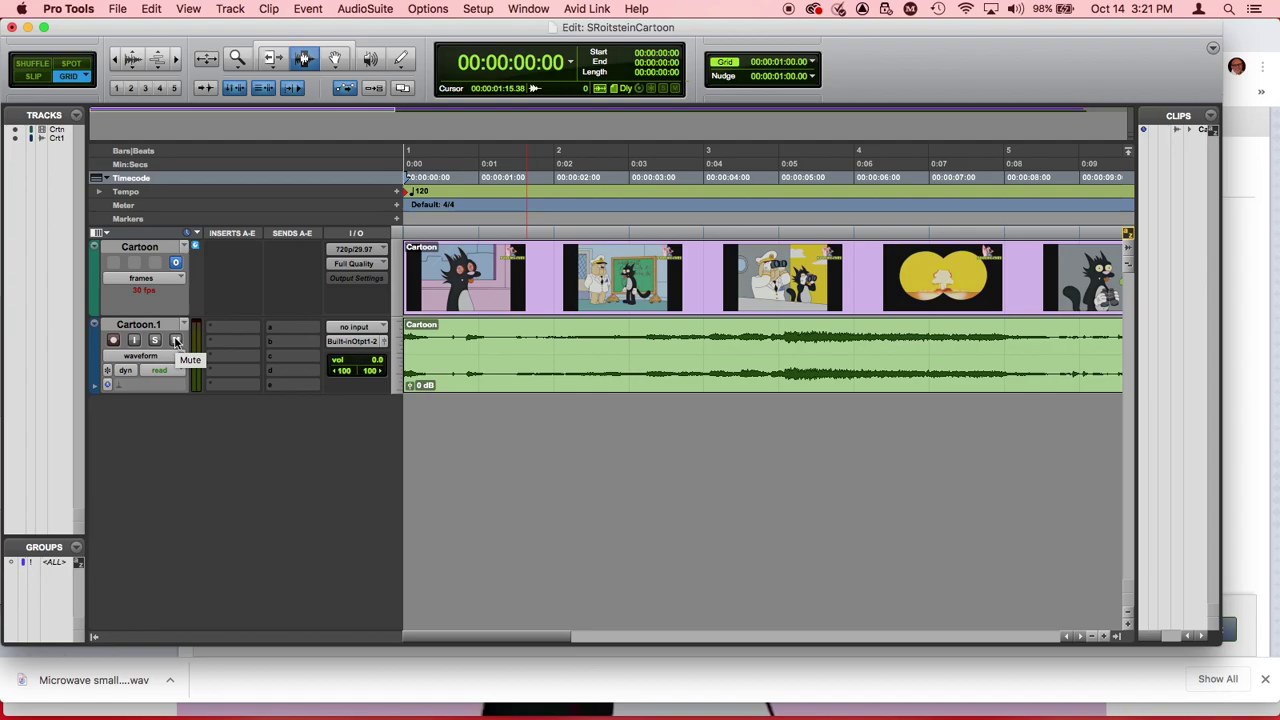
Mute the original Cartoon.1 audio track during playback
key(space)
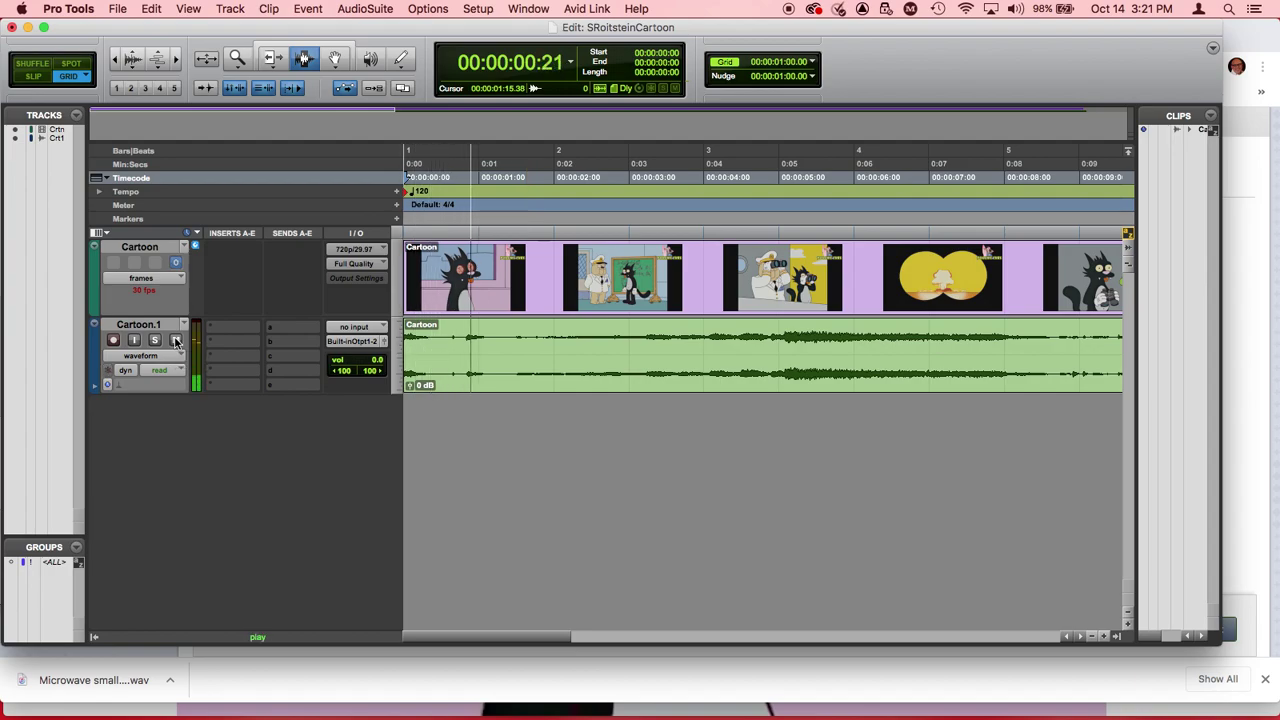
click(175, 341)
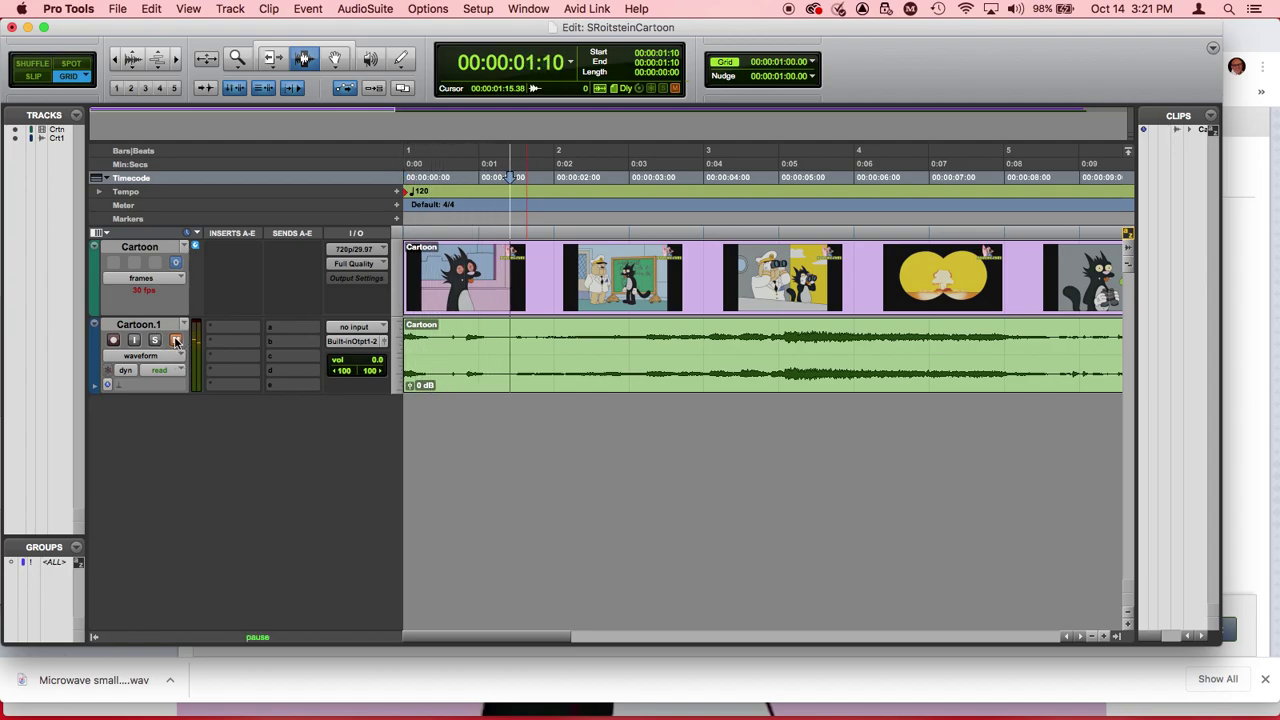
key(space)
key(space)
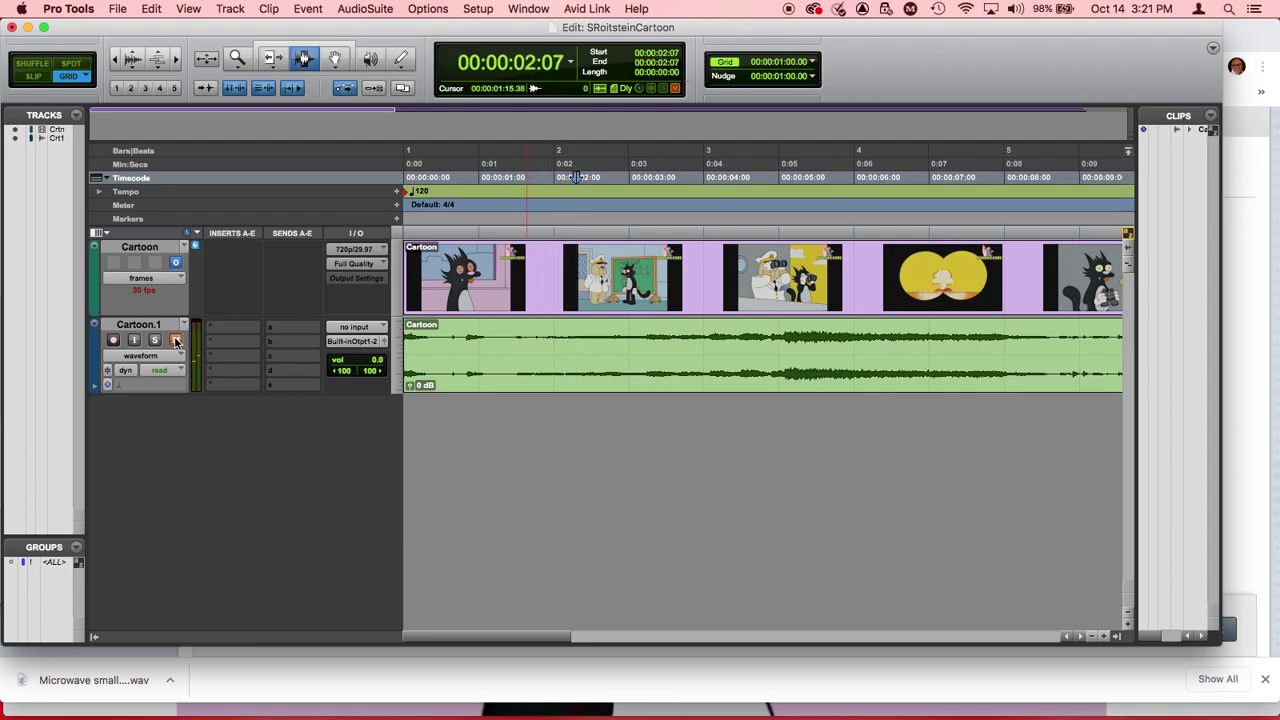
Reopen the Video window and play the muted cartoon, stopping at 00:00:05:01
click(532, 9)
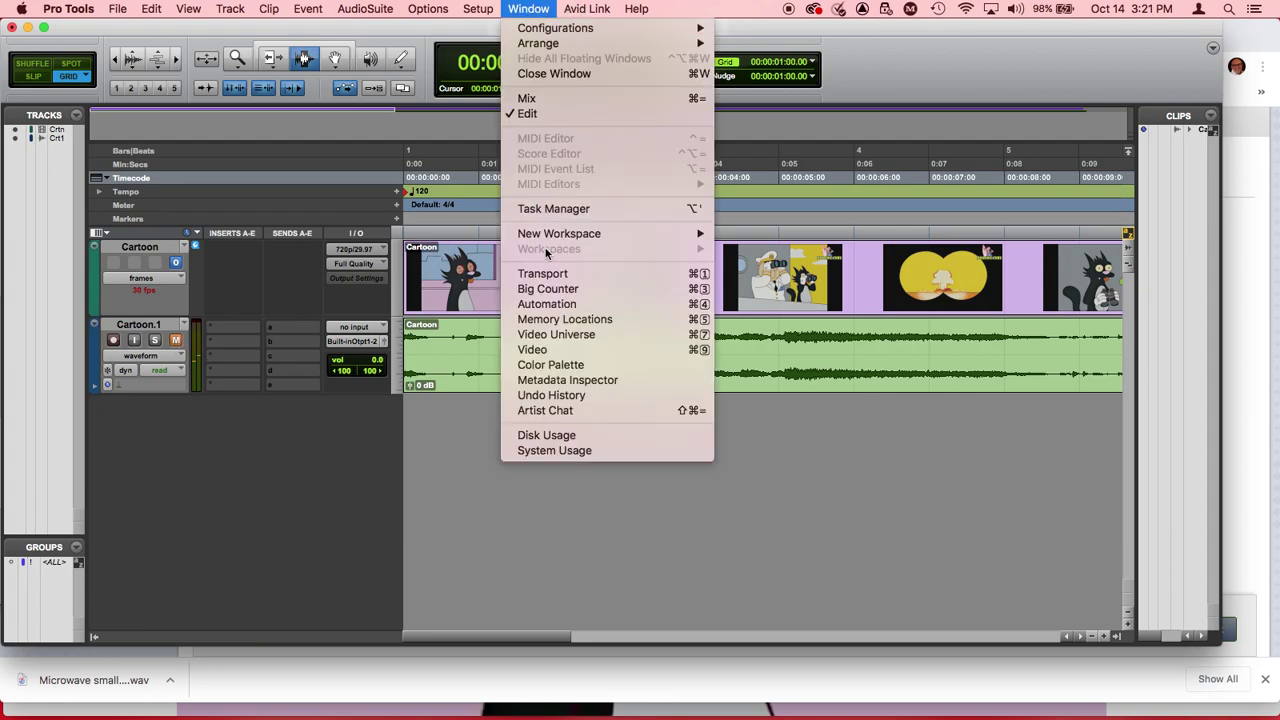
click(545, 349)
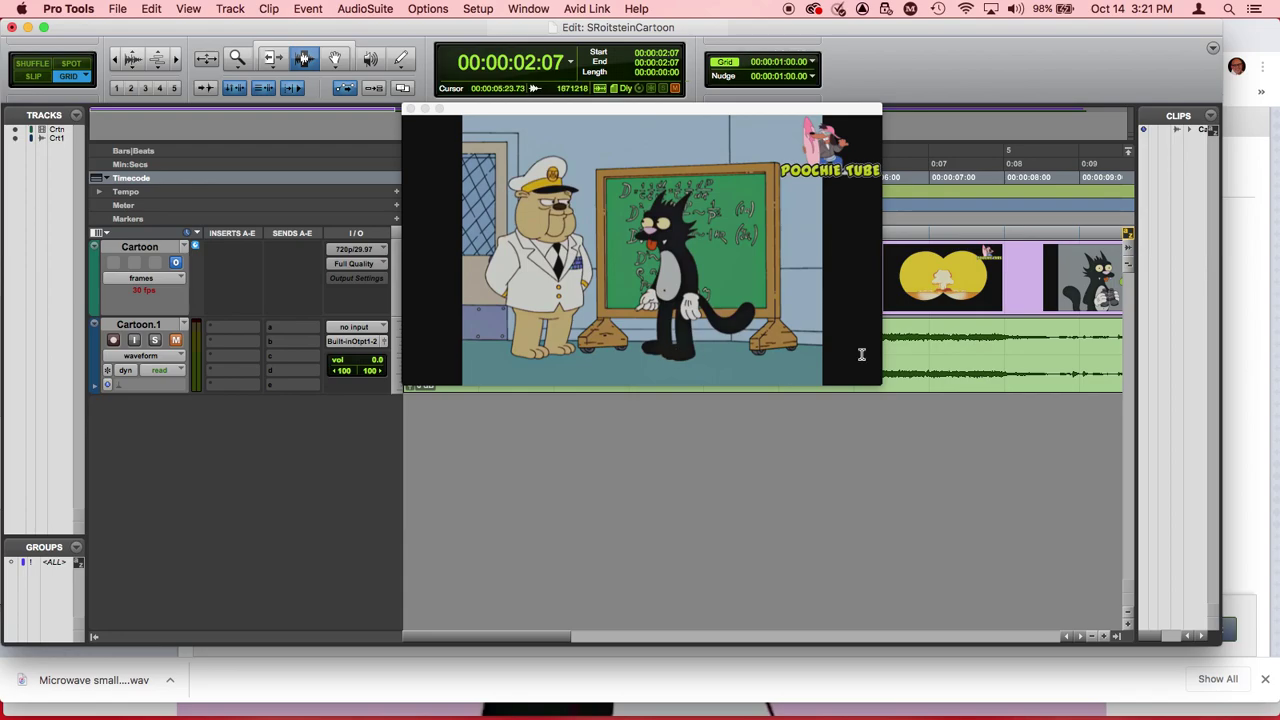
key(space)
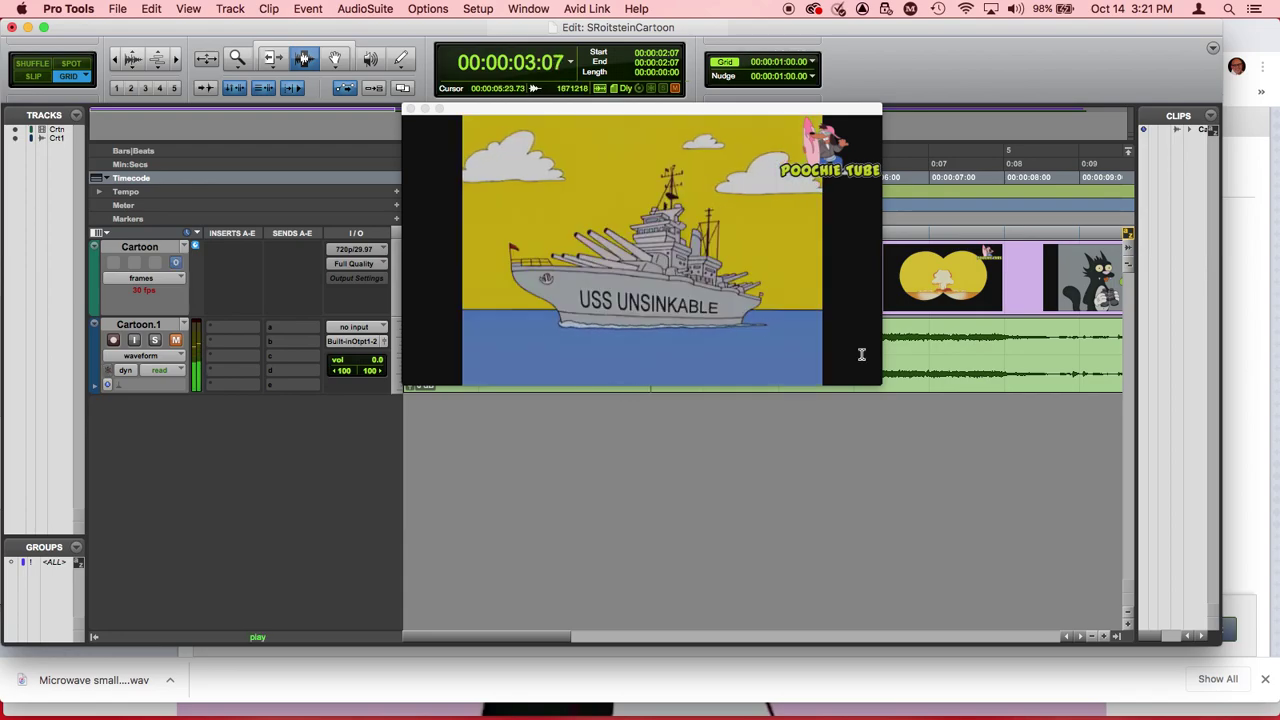
key(space)
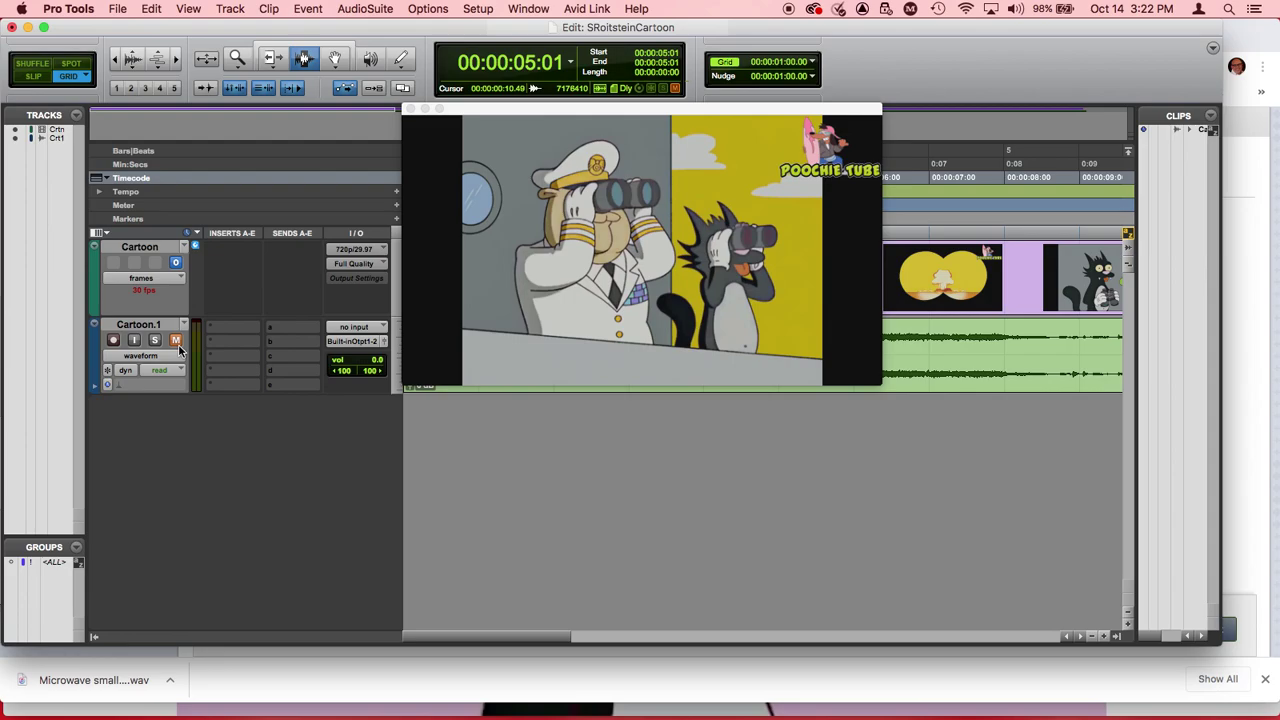
key(cmd+Tab)
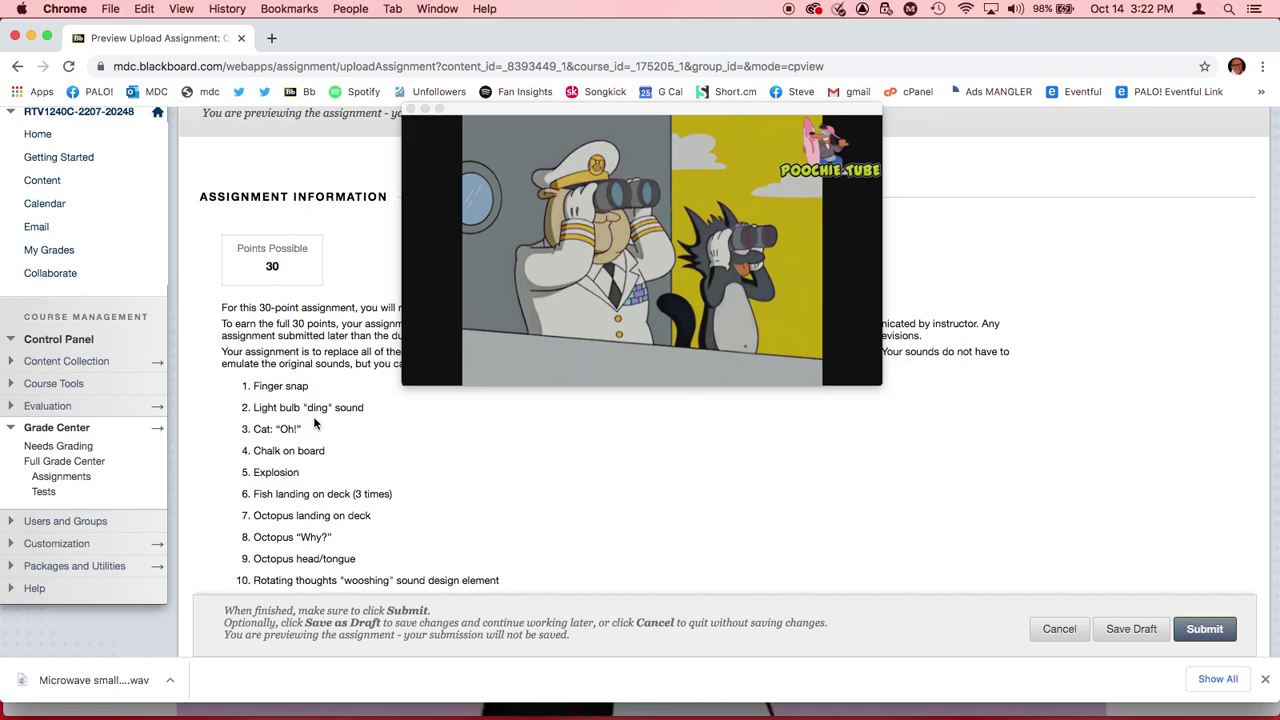
key(super+Tab)
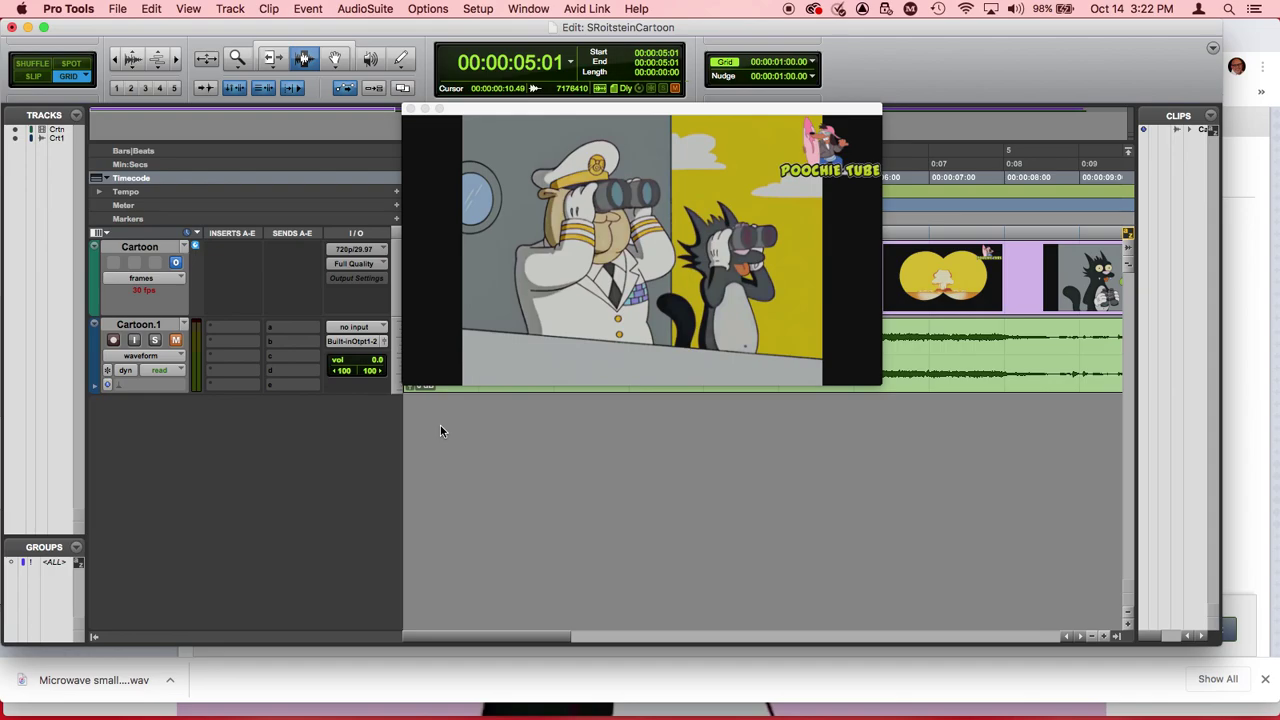
Lower the Finder window and drag FINGER SNAP 2.wav into the session as a new track
key(super+Tab)
key(super+Tab)
key(super+Tab)
key(super+Tab)
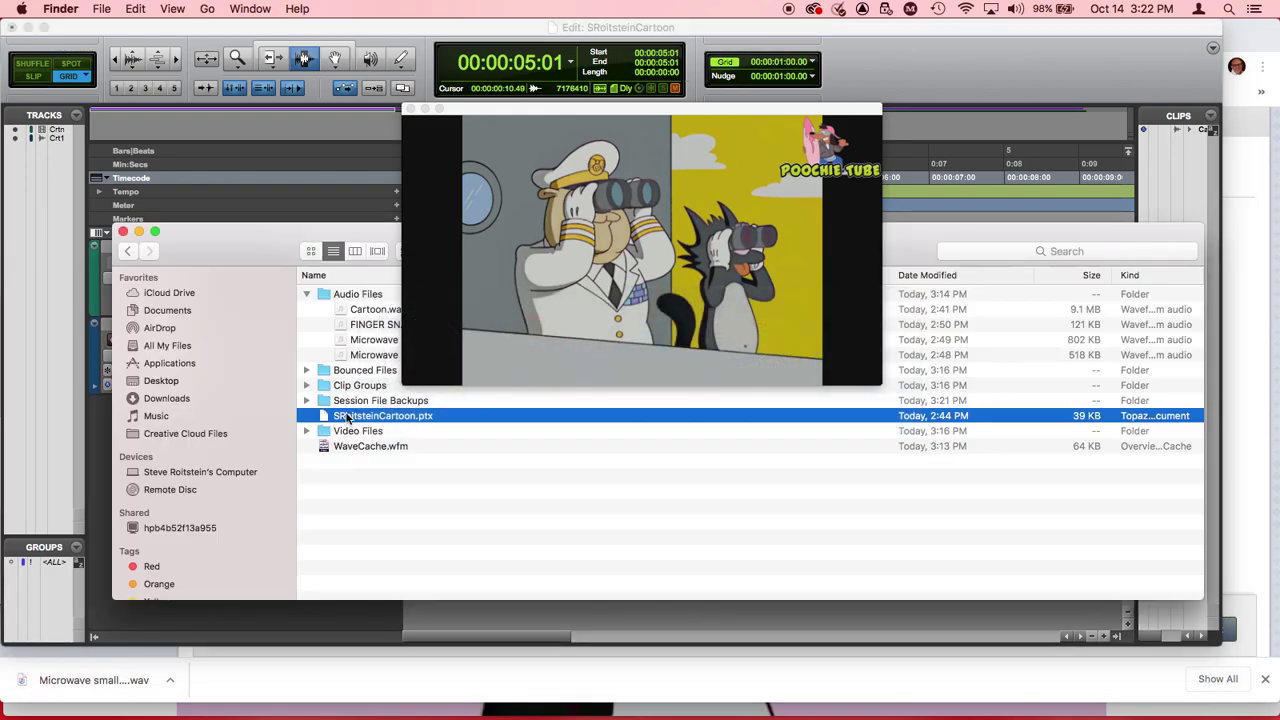
click(289, 233)
drag(289, 233, 272, 477)
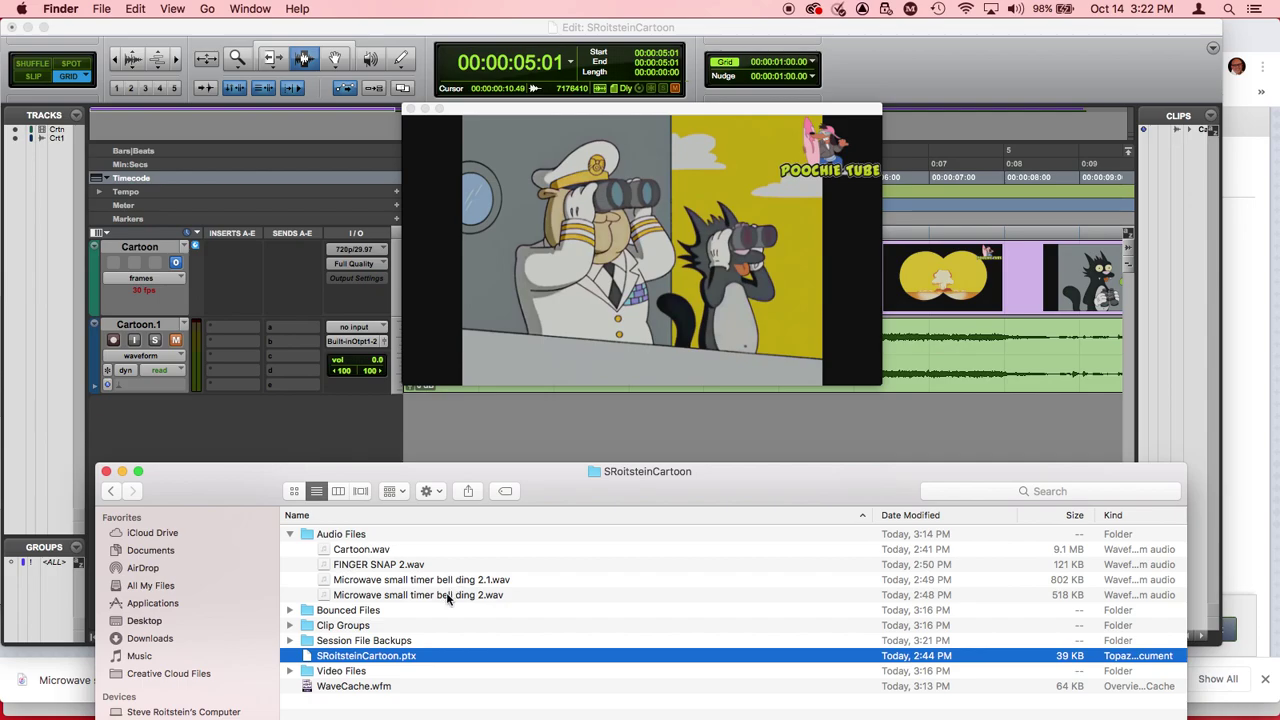
click(386, 566)
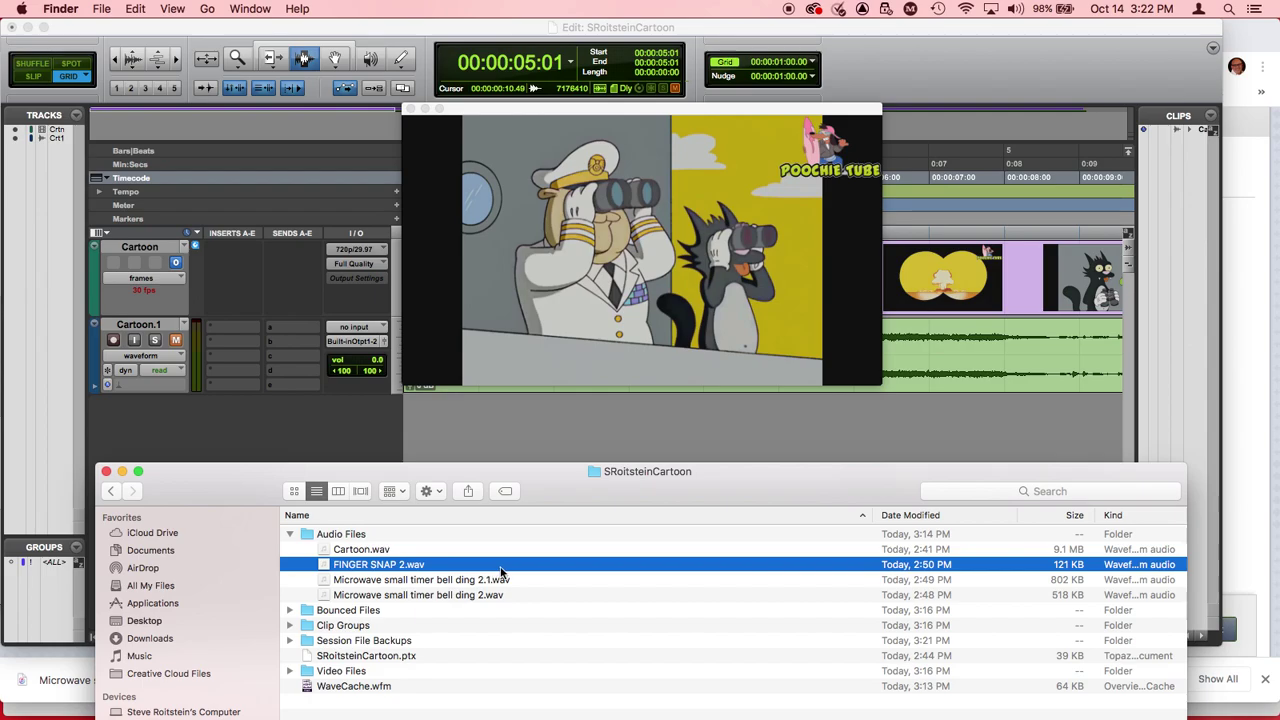
drag(502, 572, 512, 434)
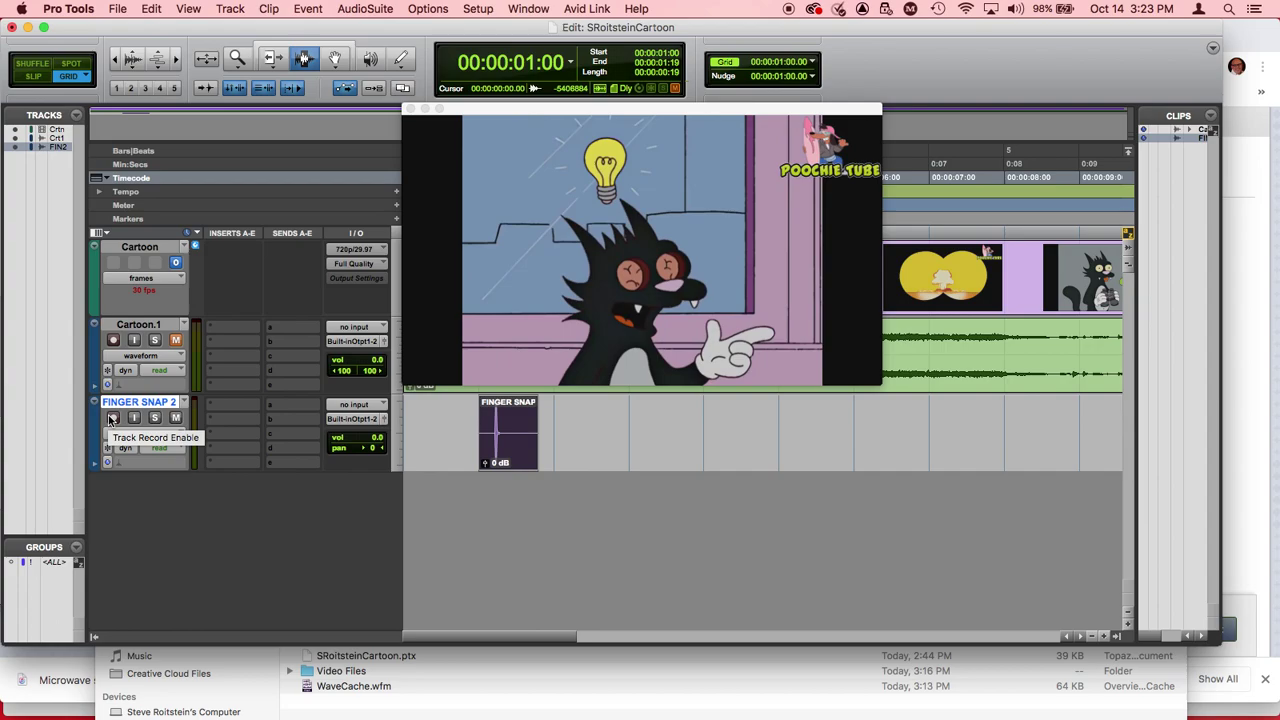
Import Microwave small timer bell ding 2.wav from Finder onto its own track at 00:00:03:00
key(super+Tab)
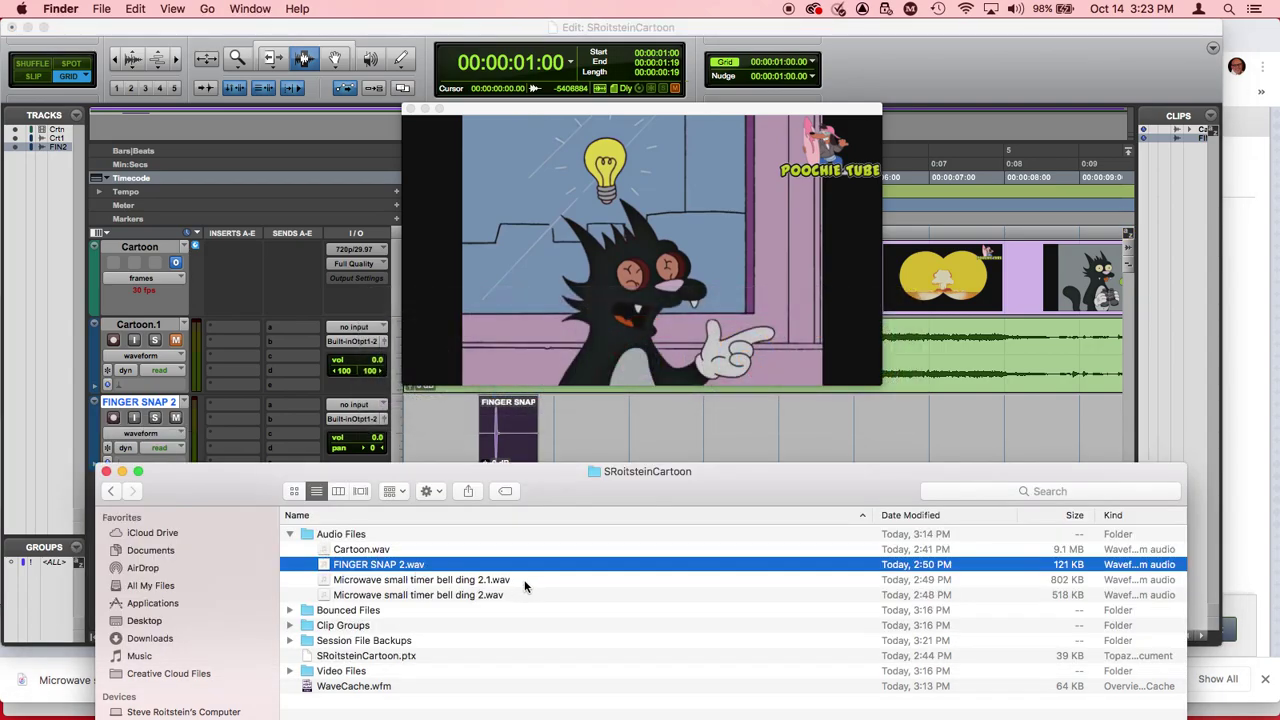
click(535, 596)
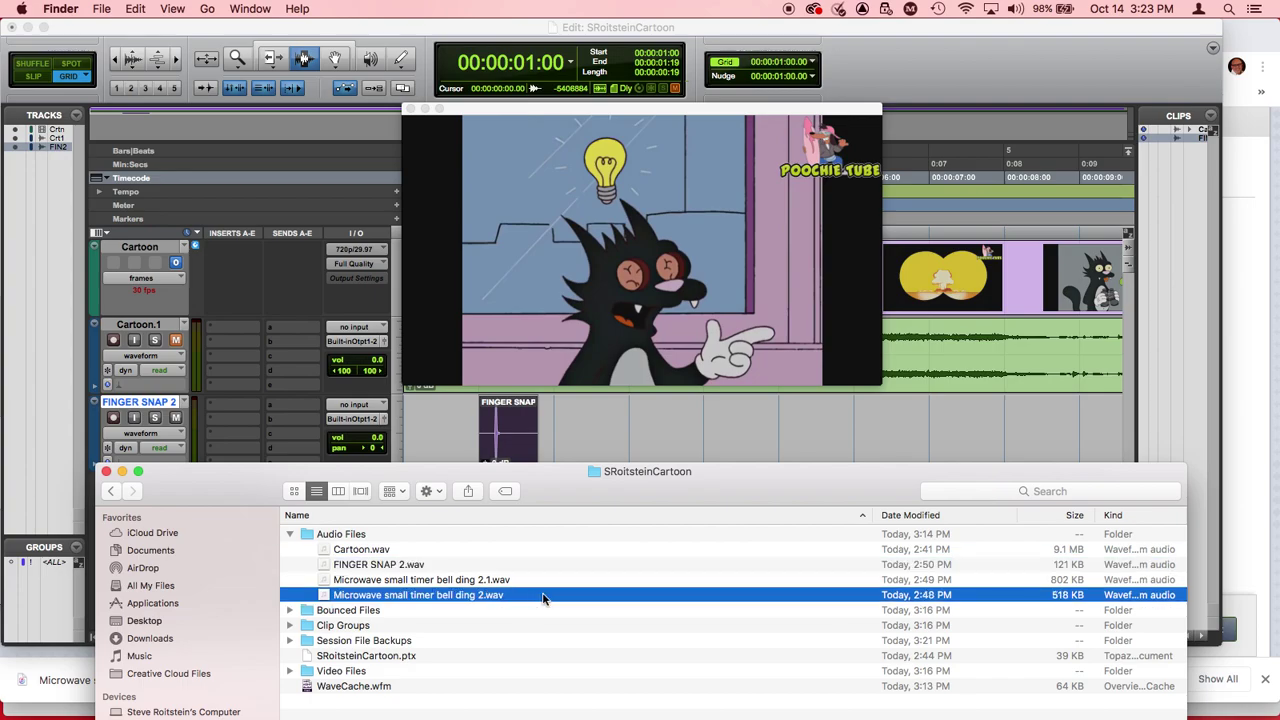
drag(733, 484, 730, 550)
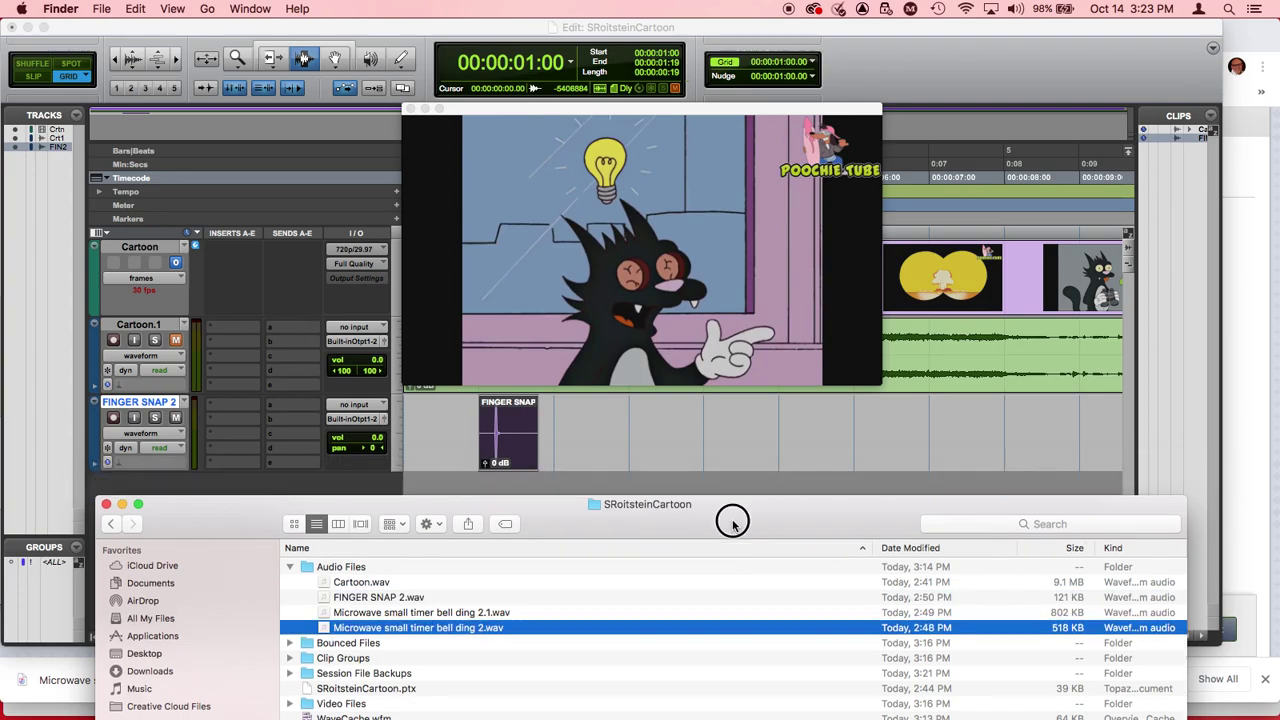
click(658, 664)
drag(658, 664, 662, 500)
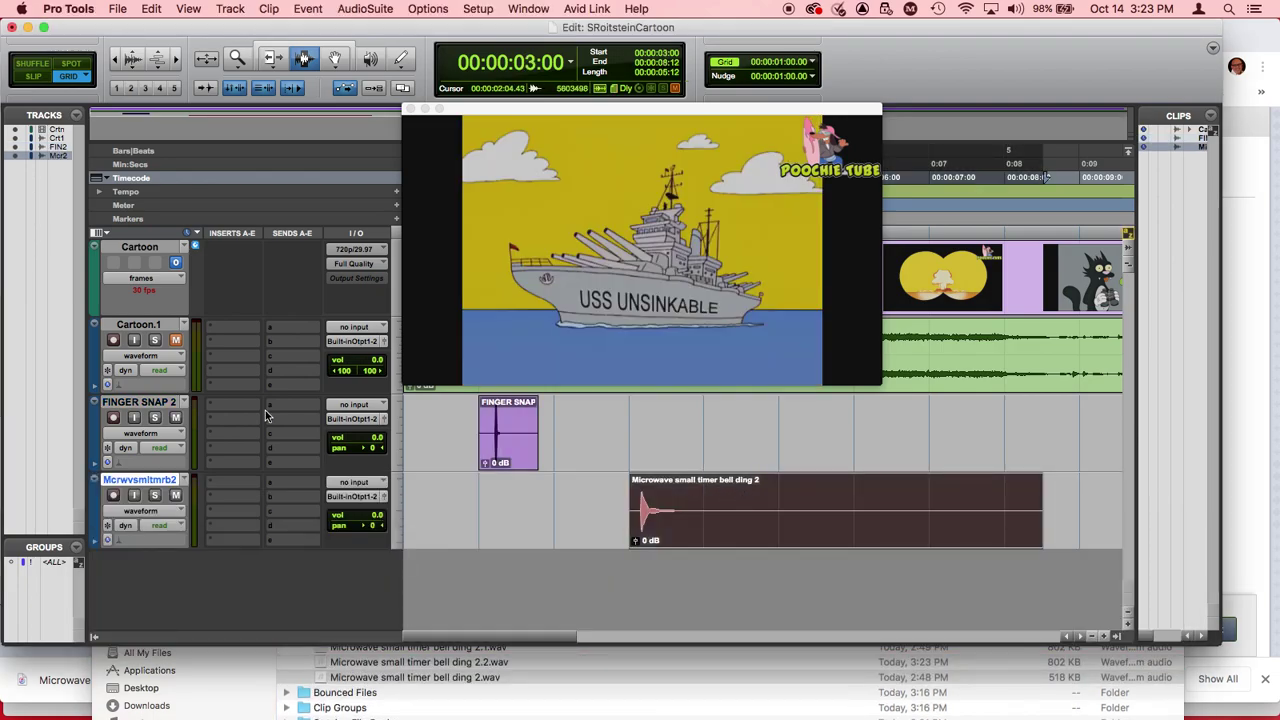
With the Grabber in Slip mode, move the FINGER SNAP clip earlier to about 0:08
click(335, 57)
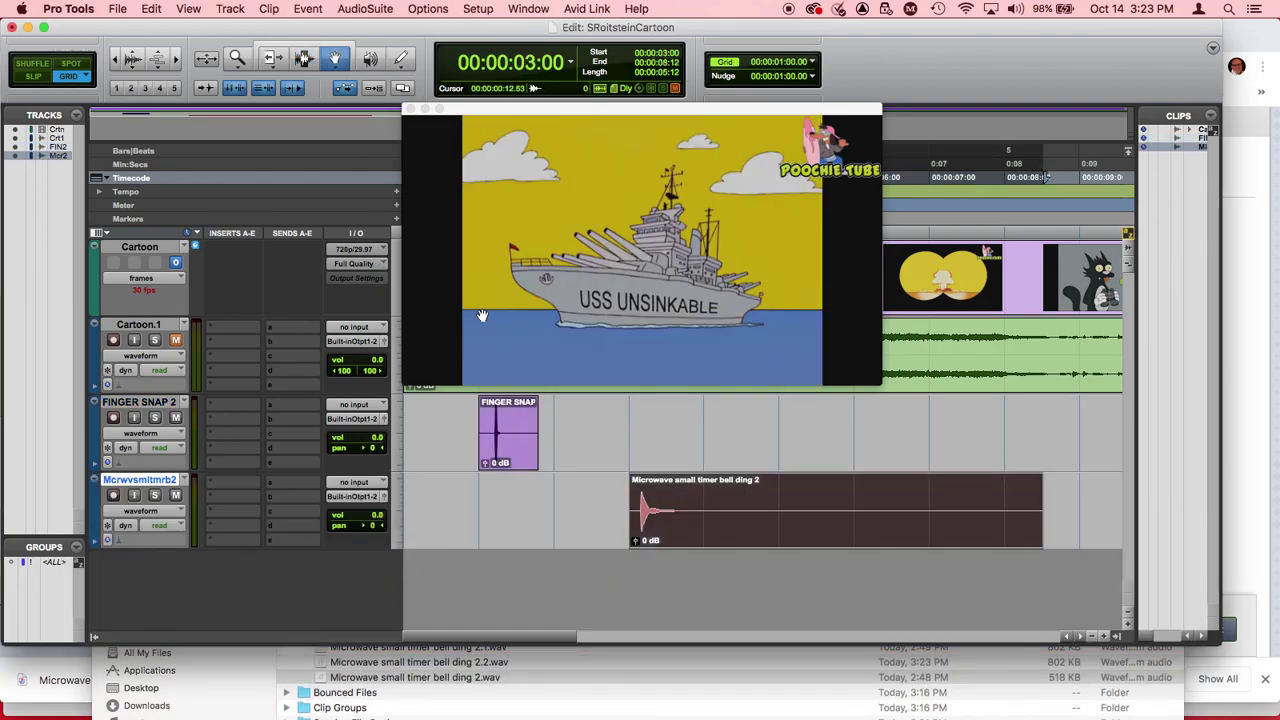
click(515, 425)
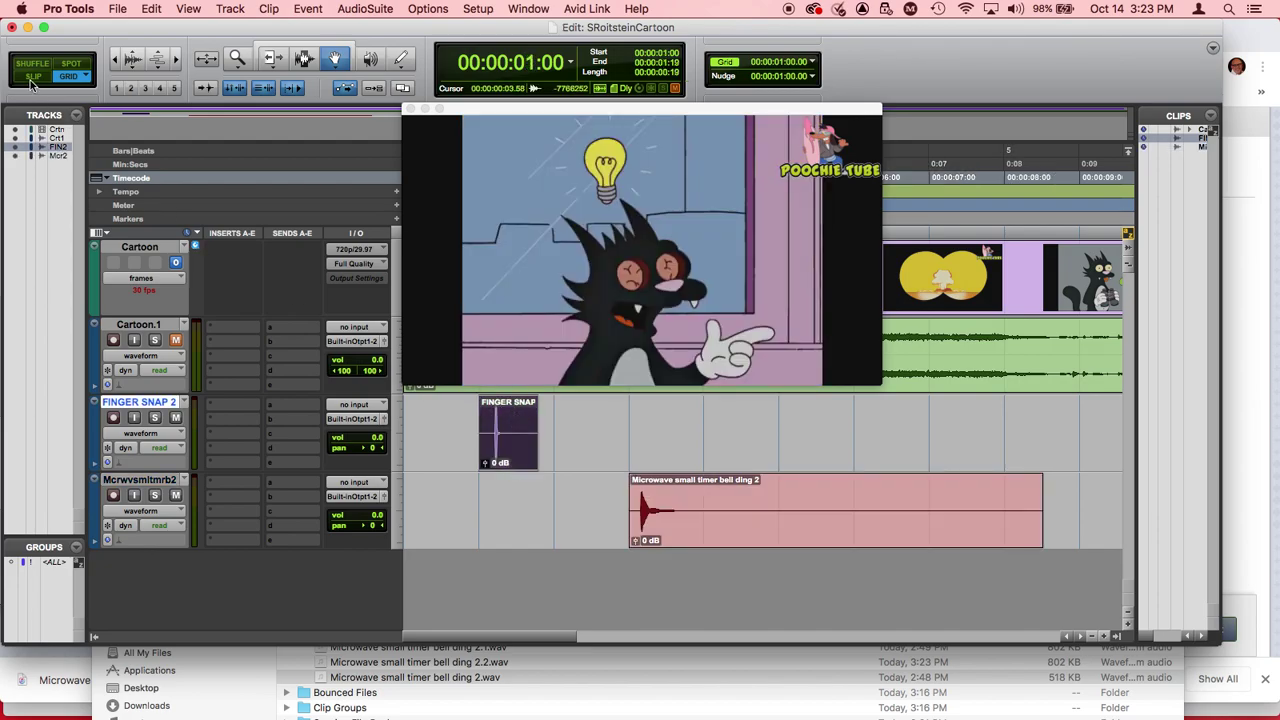
click(34, 77)
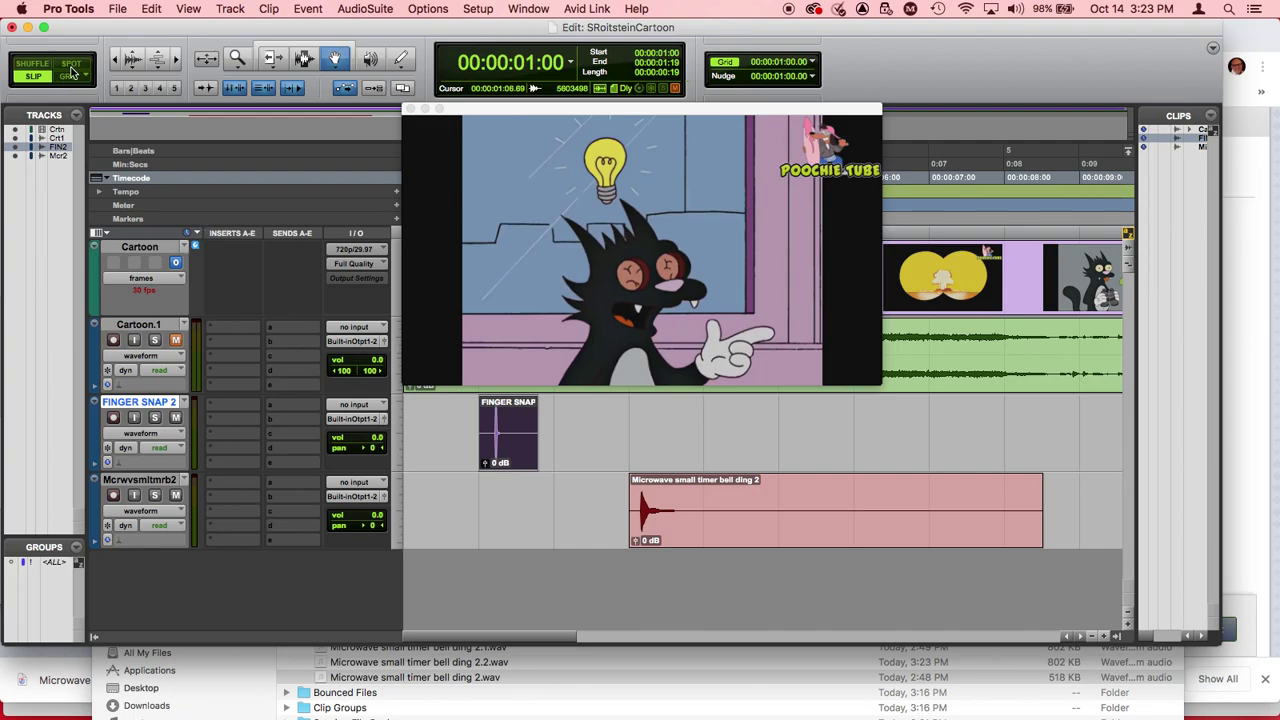
drag(510, 420, 470, 420)
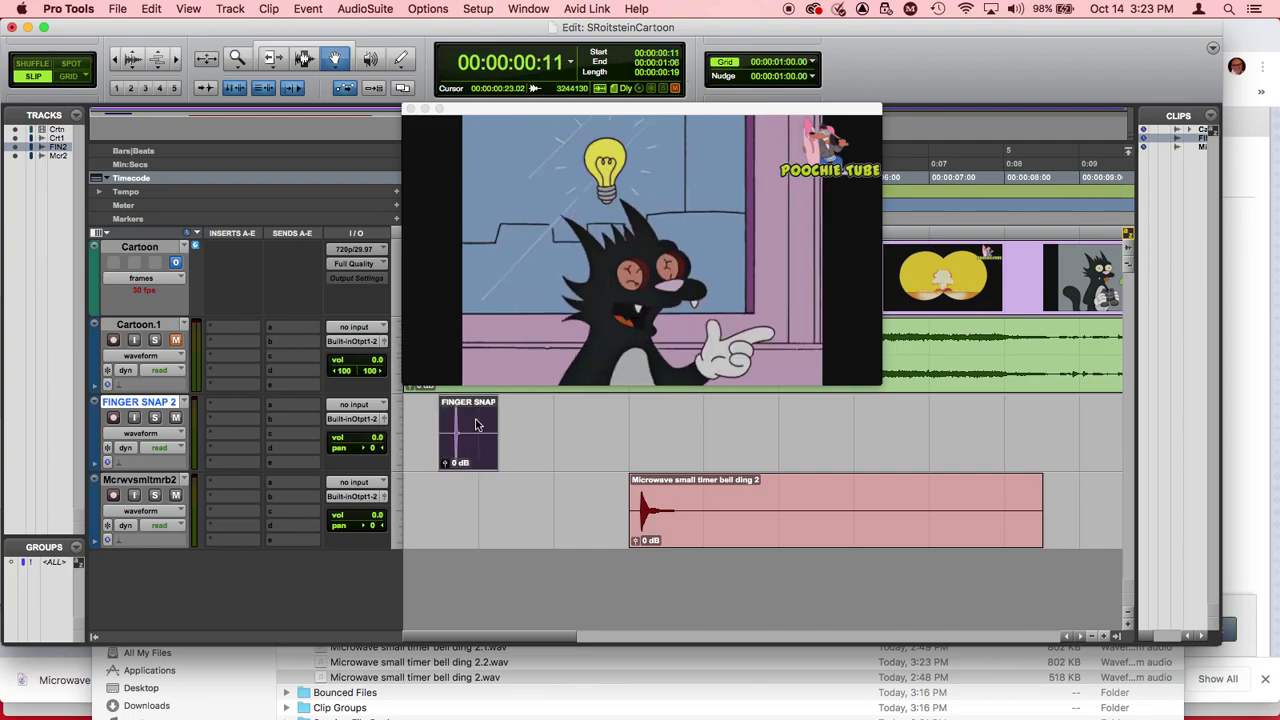
drag(777, 113, 981, 114)
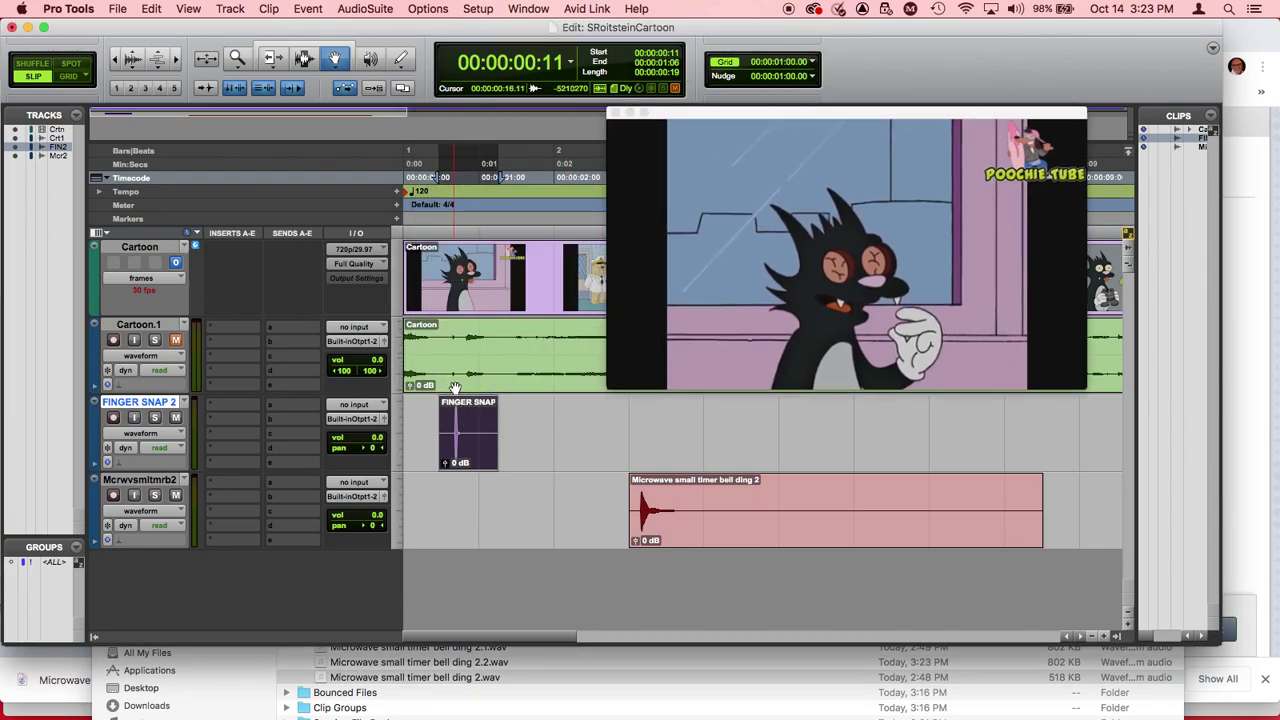
click(449, 425)
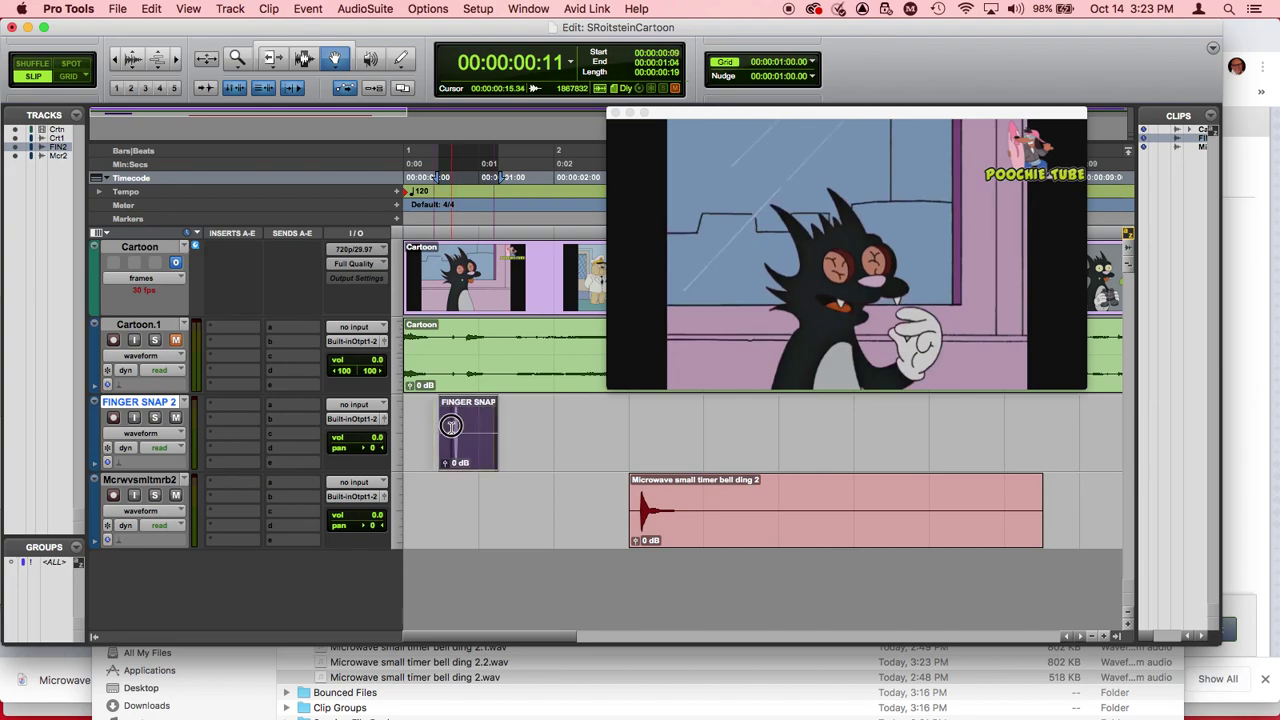
drag(449, 425, 441, 425)
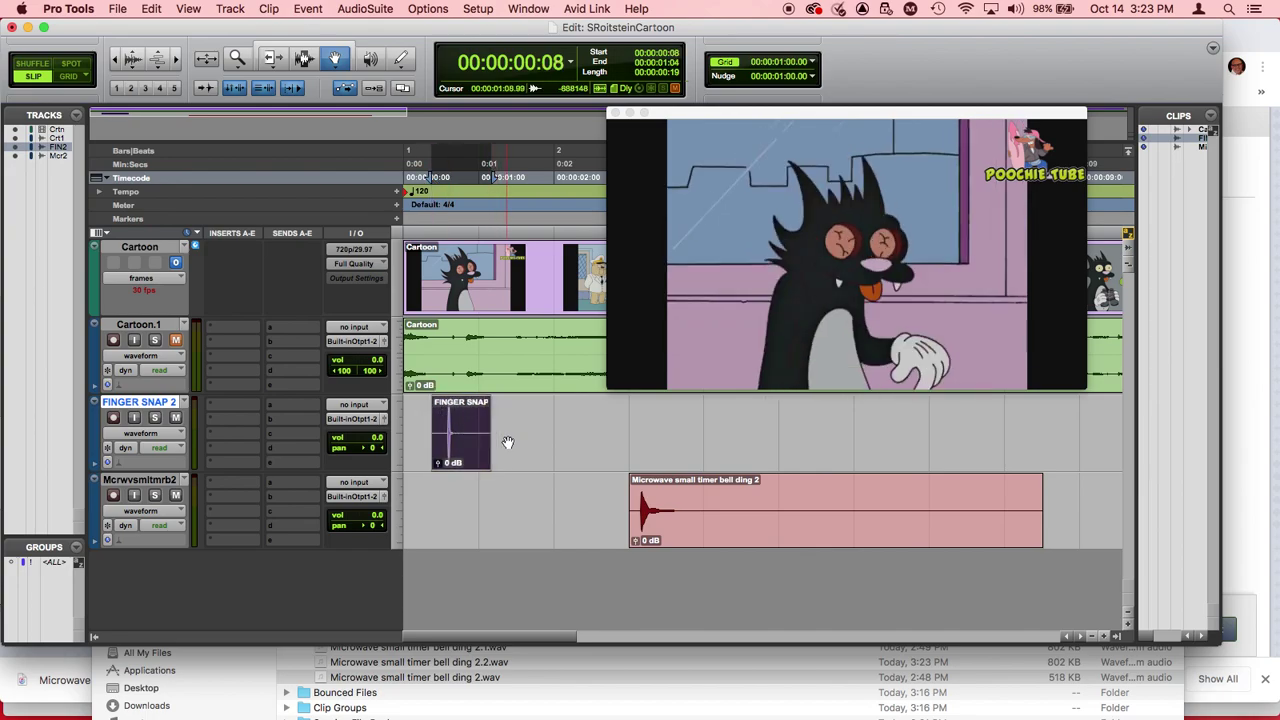
Play from the start and shift the FINGER SNAP clip to 0:10 to match the cat's gesture
key(Return)
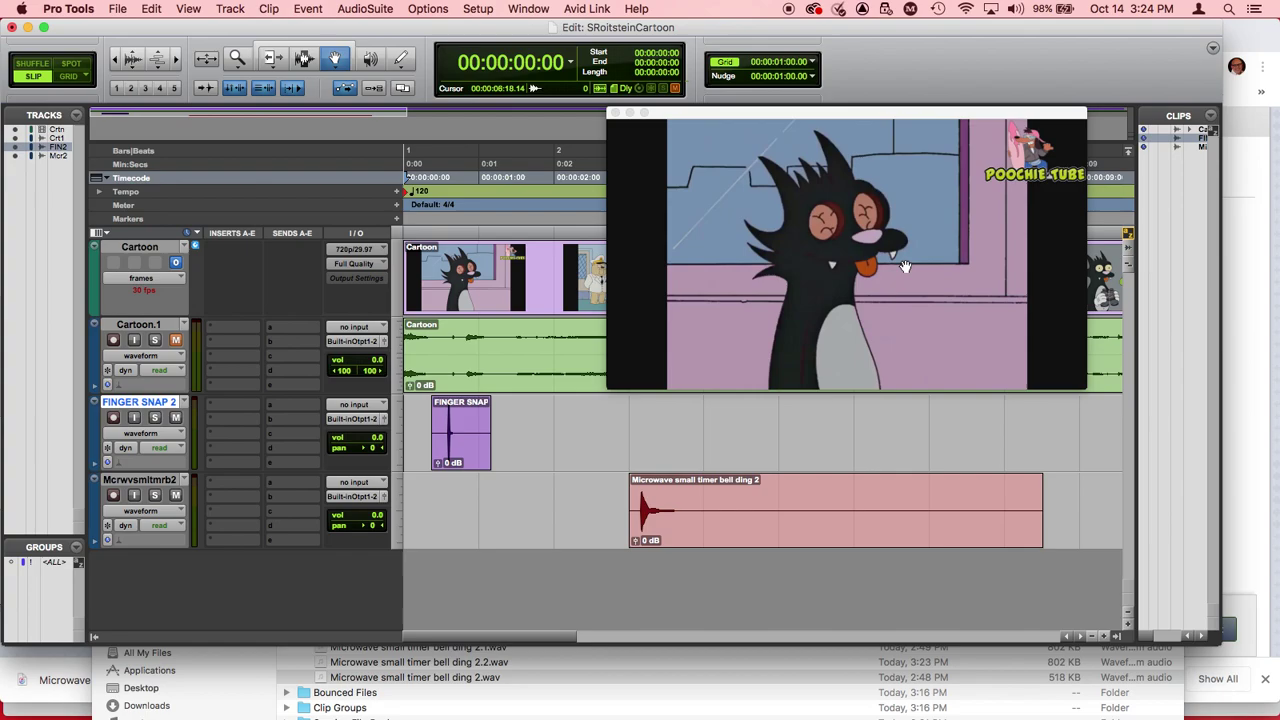
key(space)
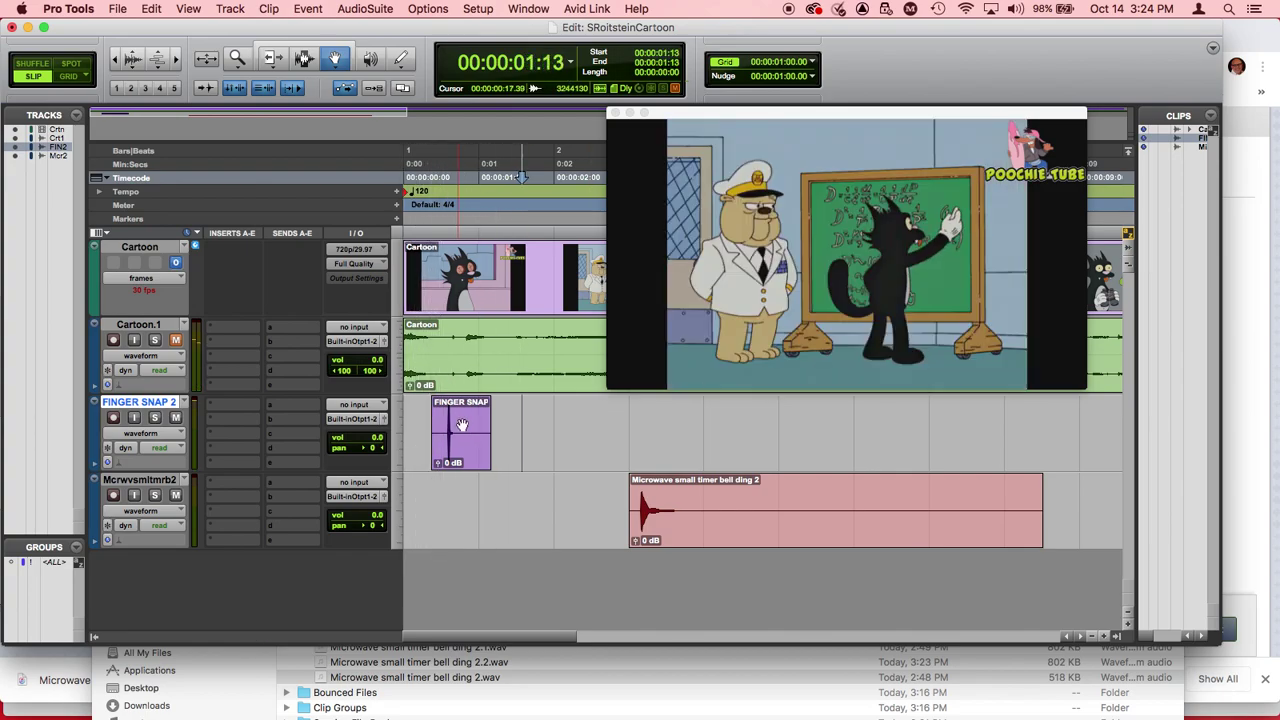
click(462, 421)
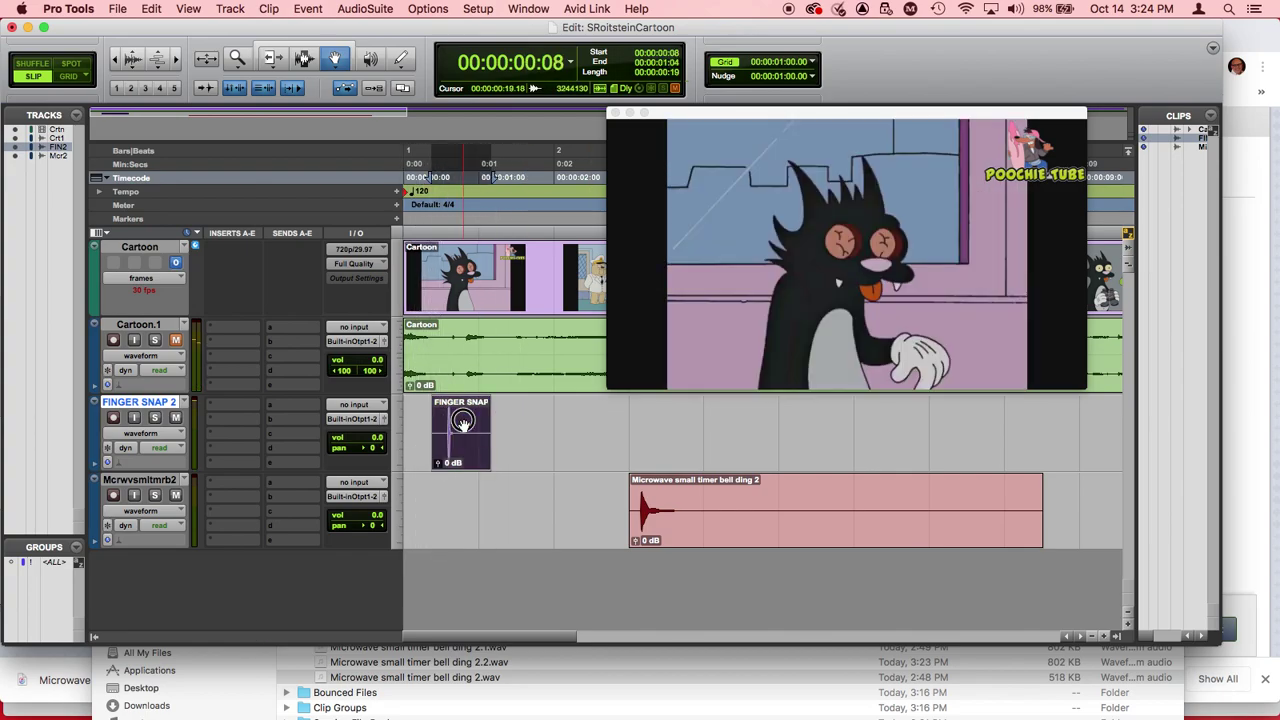
drag(462, 421, 475, 422)
key(Return)
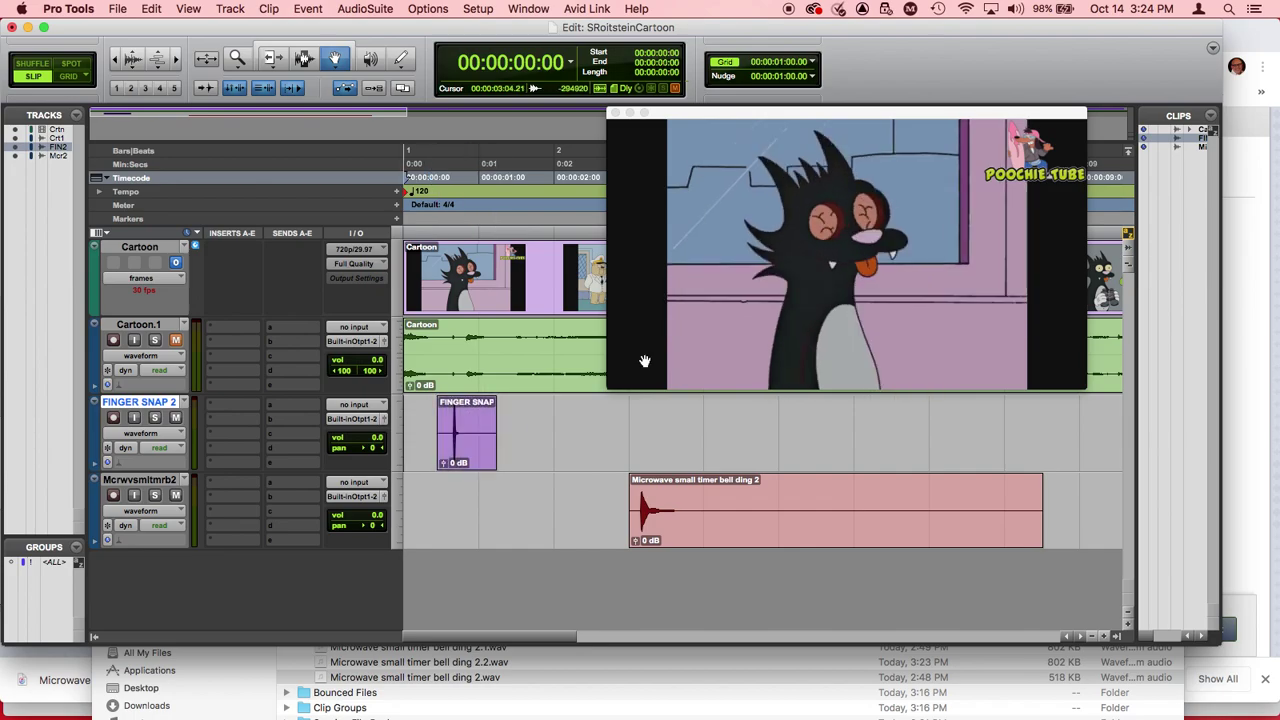
key(space)
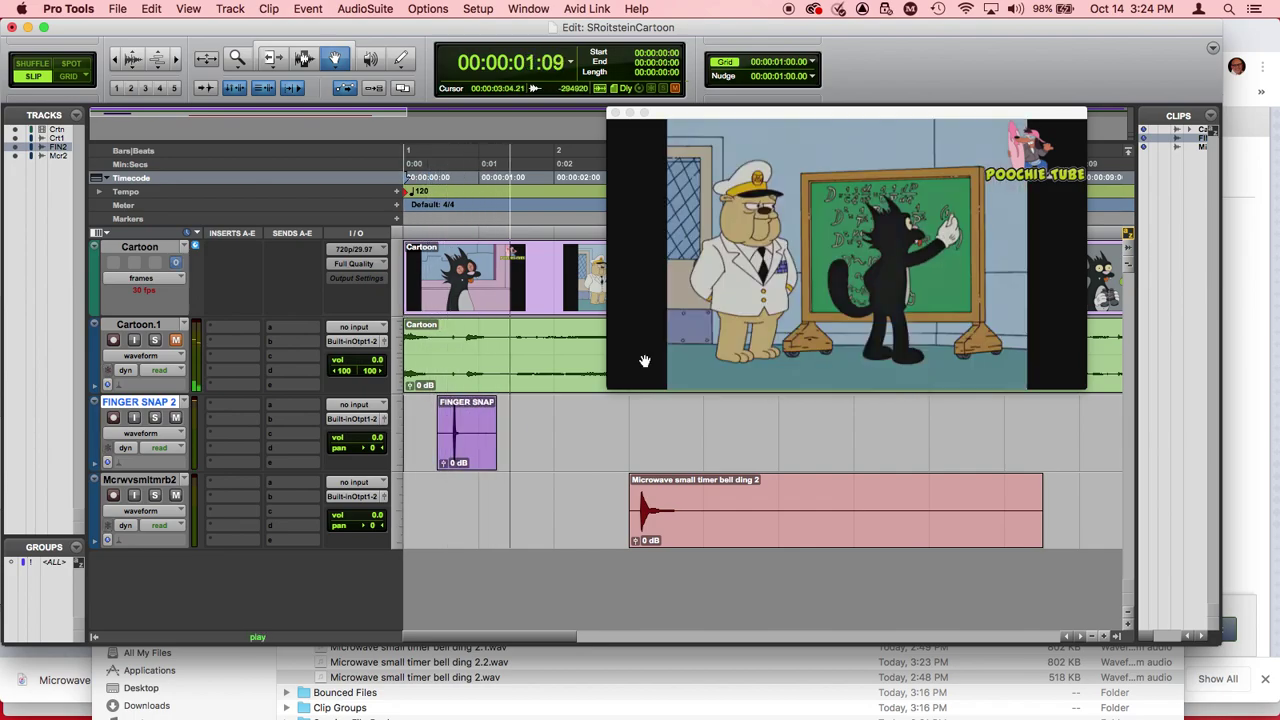
key(space)
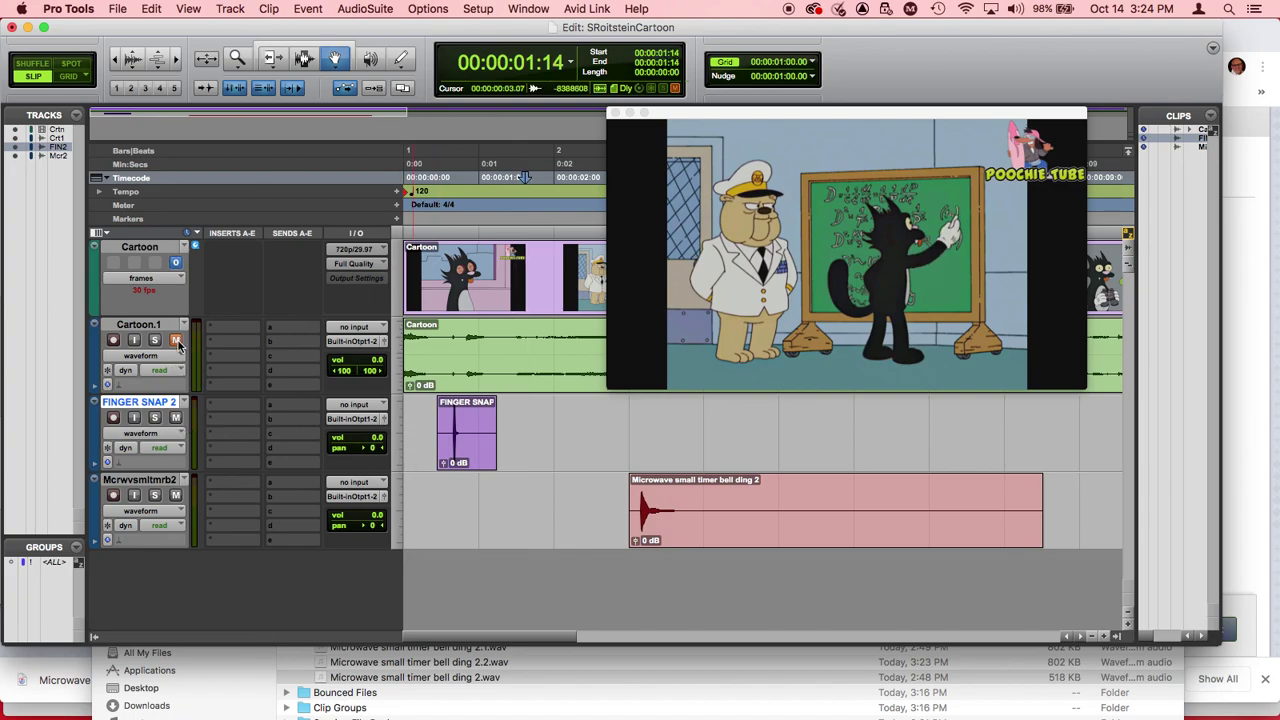
Mute FINGER SNAP 2 and slide the bell ding clip to 00:00:00:13, the lightbulb moment
click(176, 420)
drag(644, 507, 460, 496)
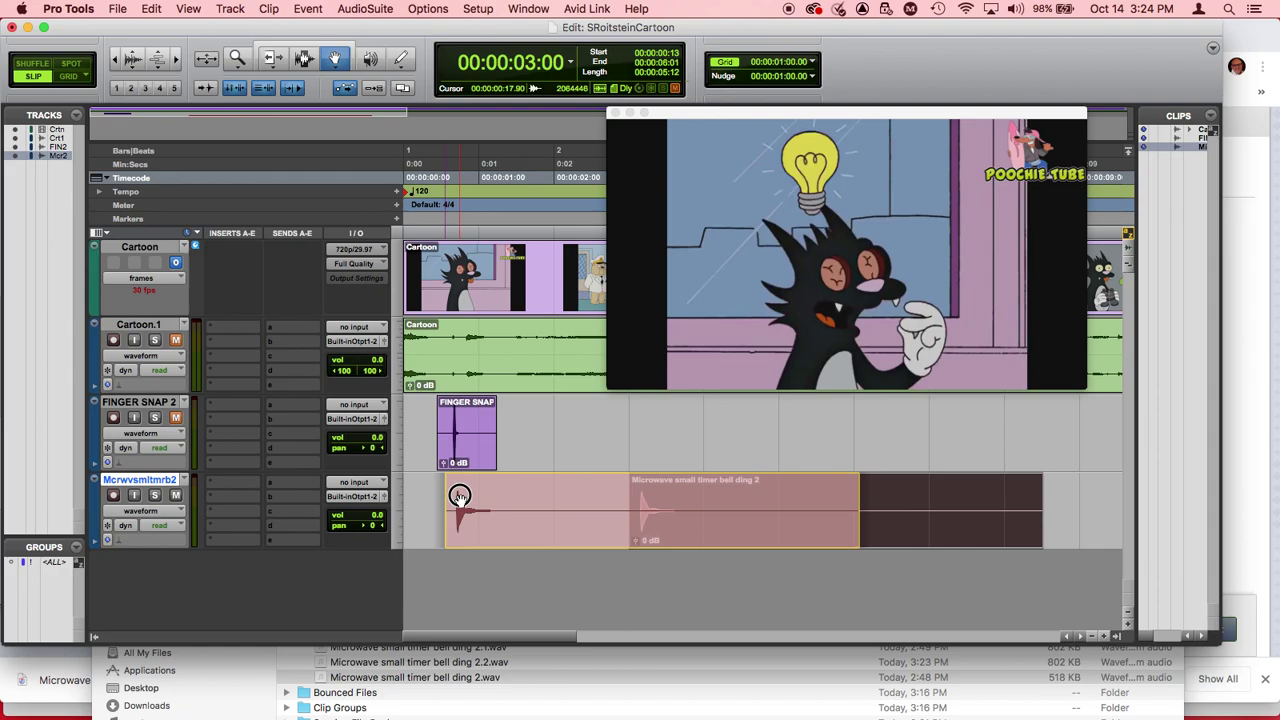
mouse_move(459, 496)
mouse_down()
mouse_move(480, 496)
mouse_move(461, 497)
mouse_up()
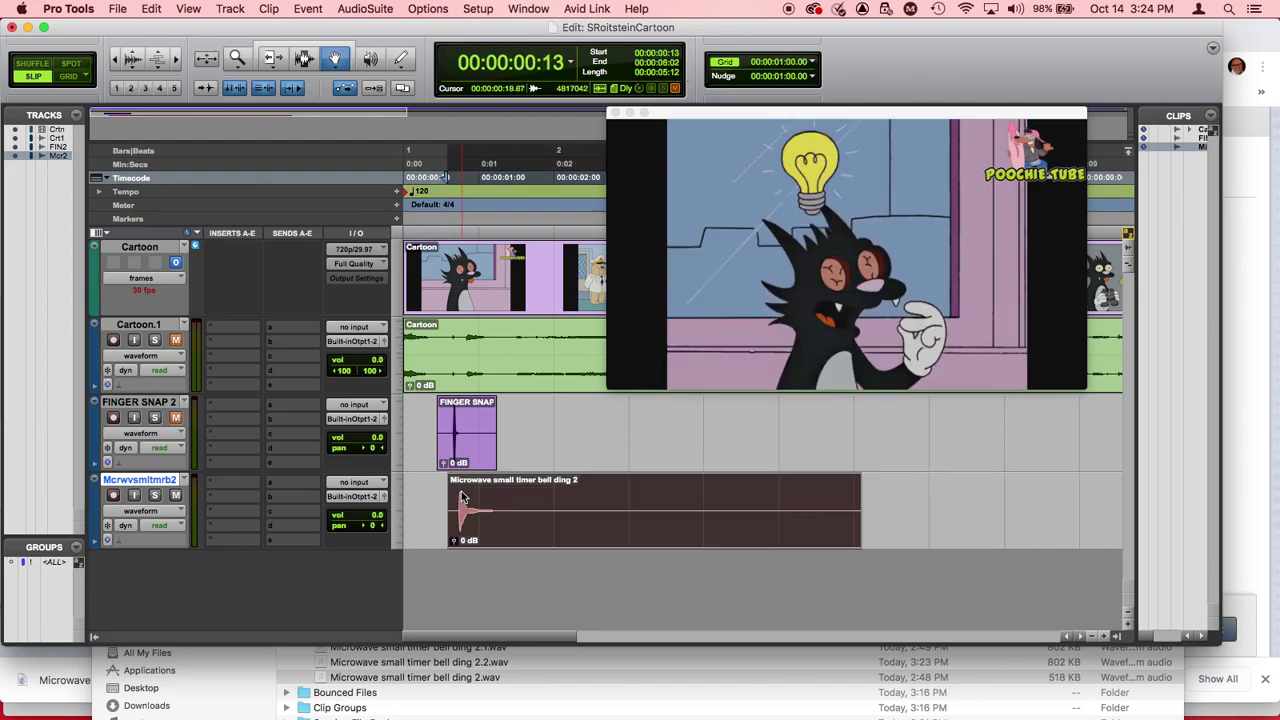
Play the snap and bell twice from the start, stopping at 00:00:01:22, then save the session
key(Return)
key(space)
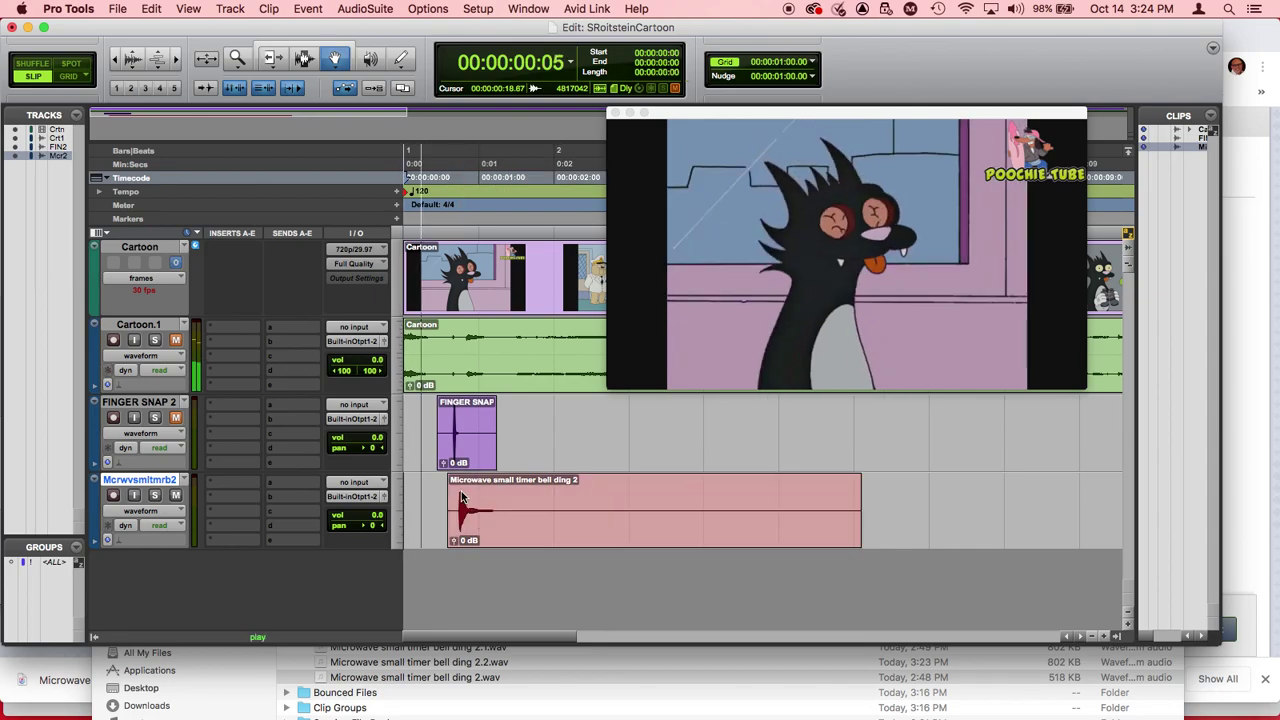
key(space)
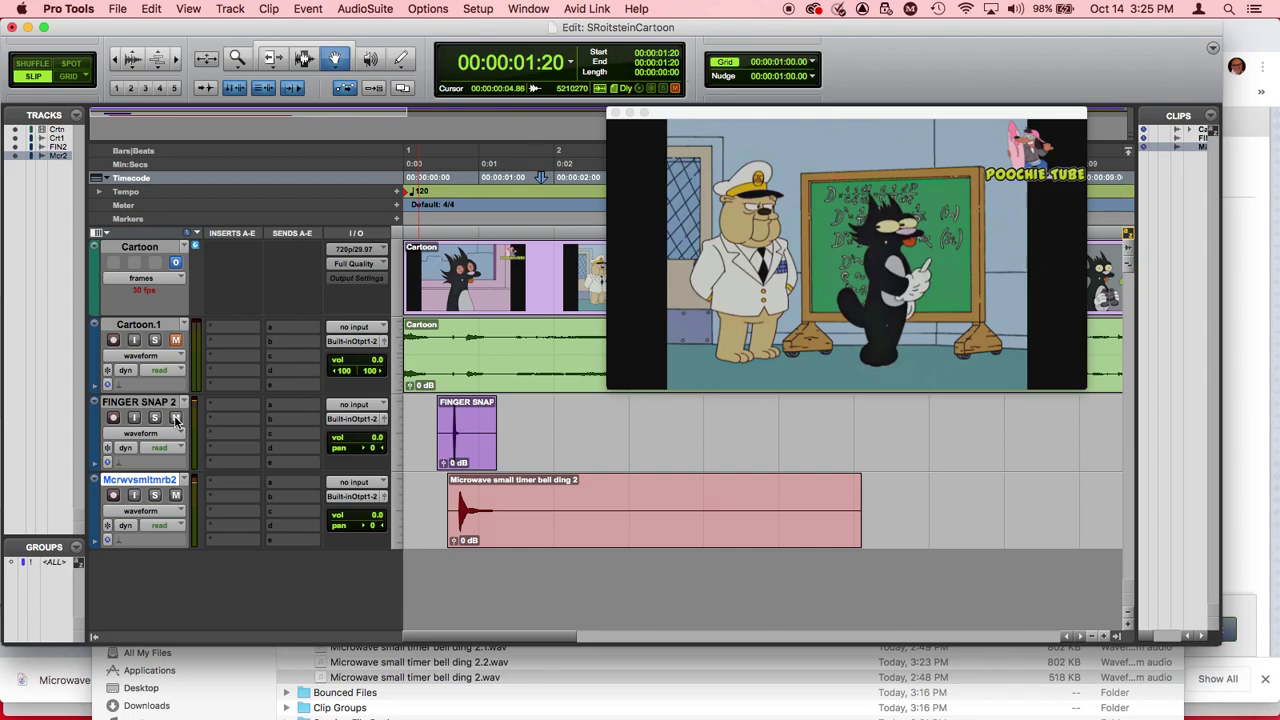
key(Return)
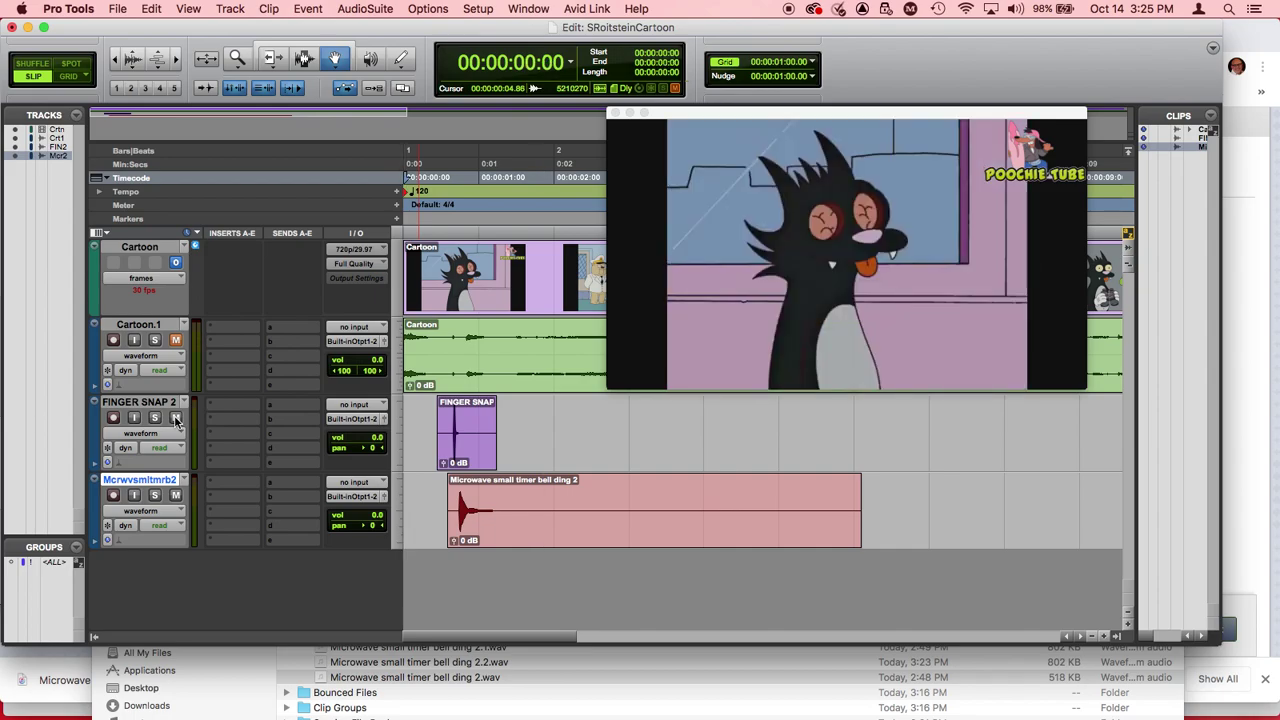
key(space)
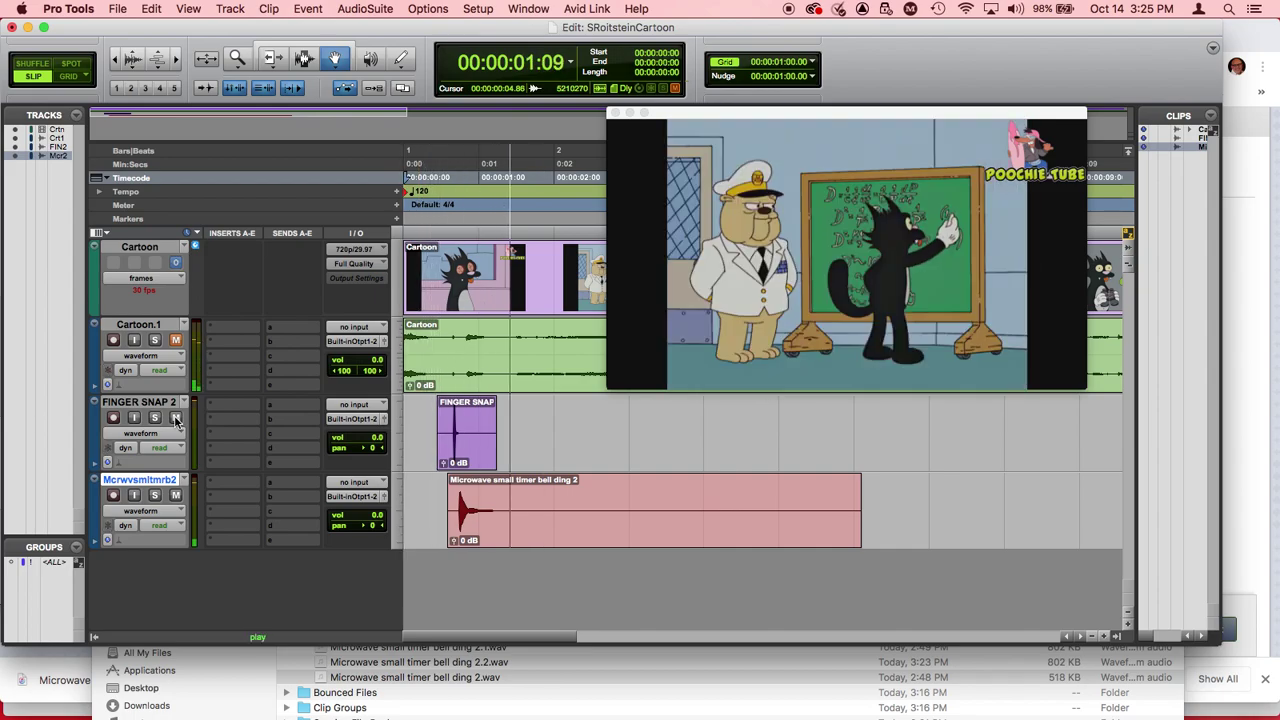
key(space)
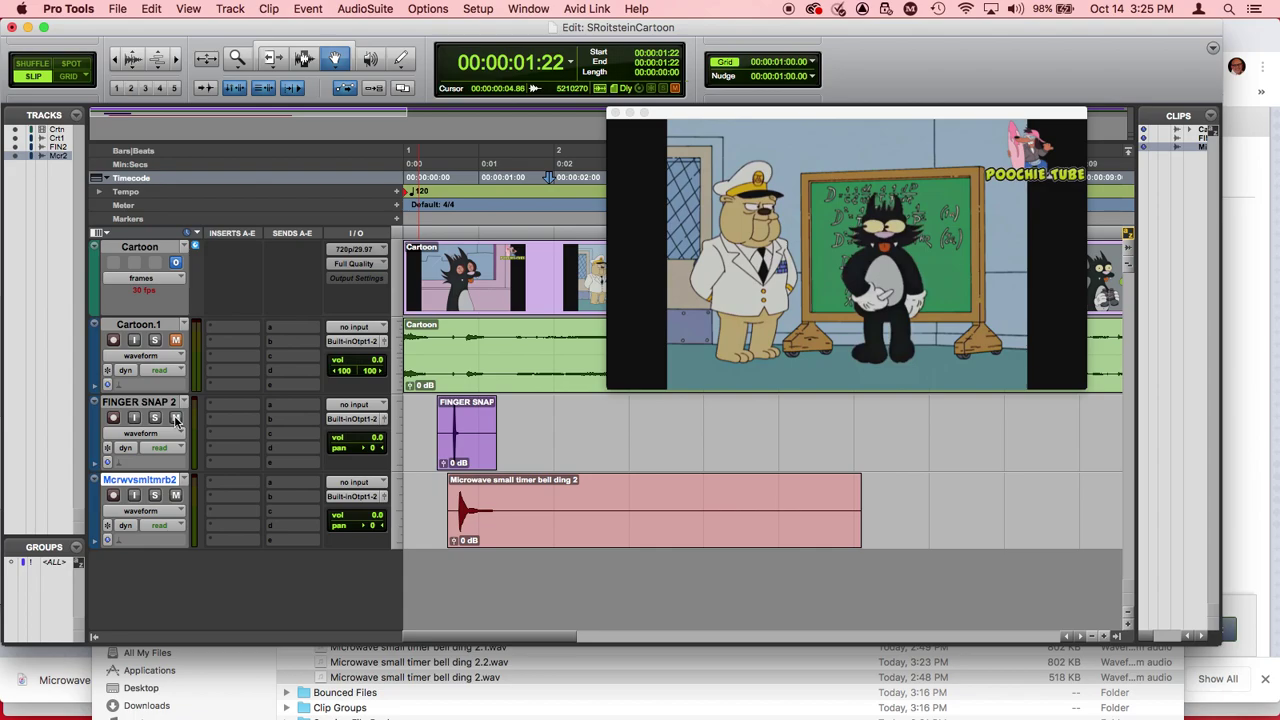
key(super+s)
key(super+Tab)
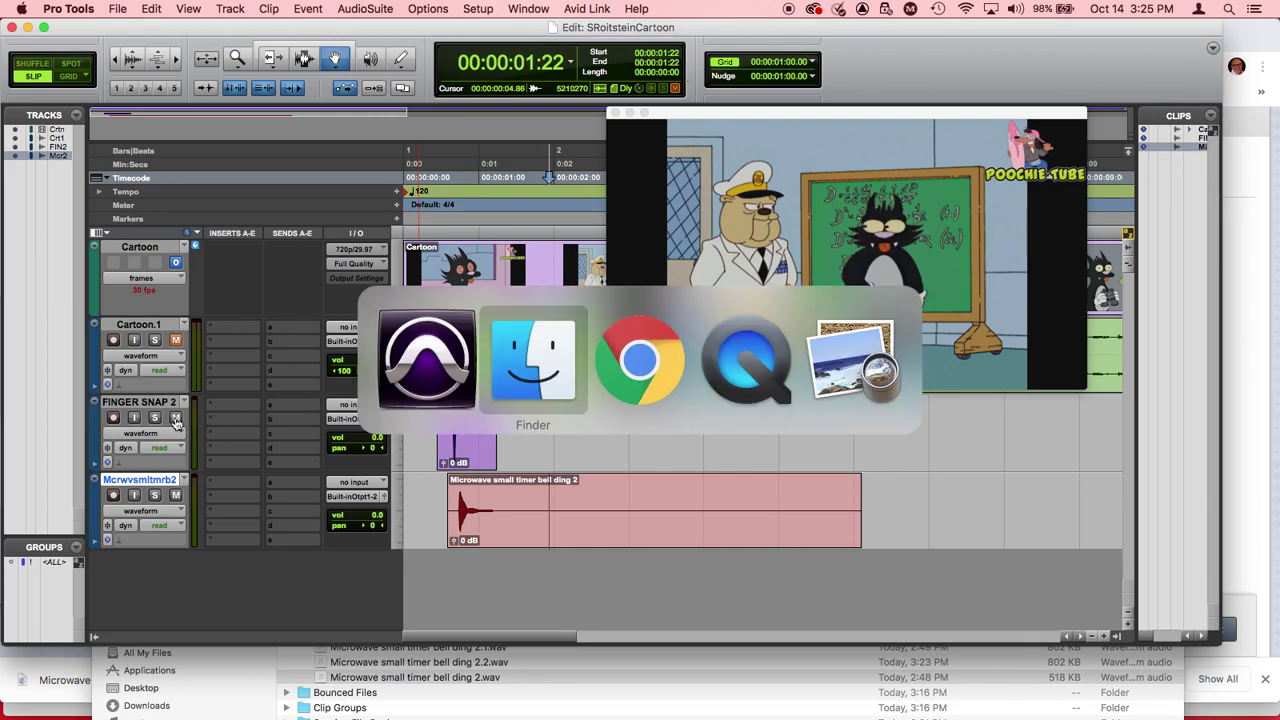
key(super+Tab)
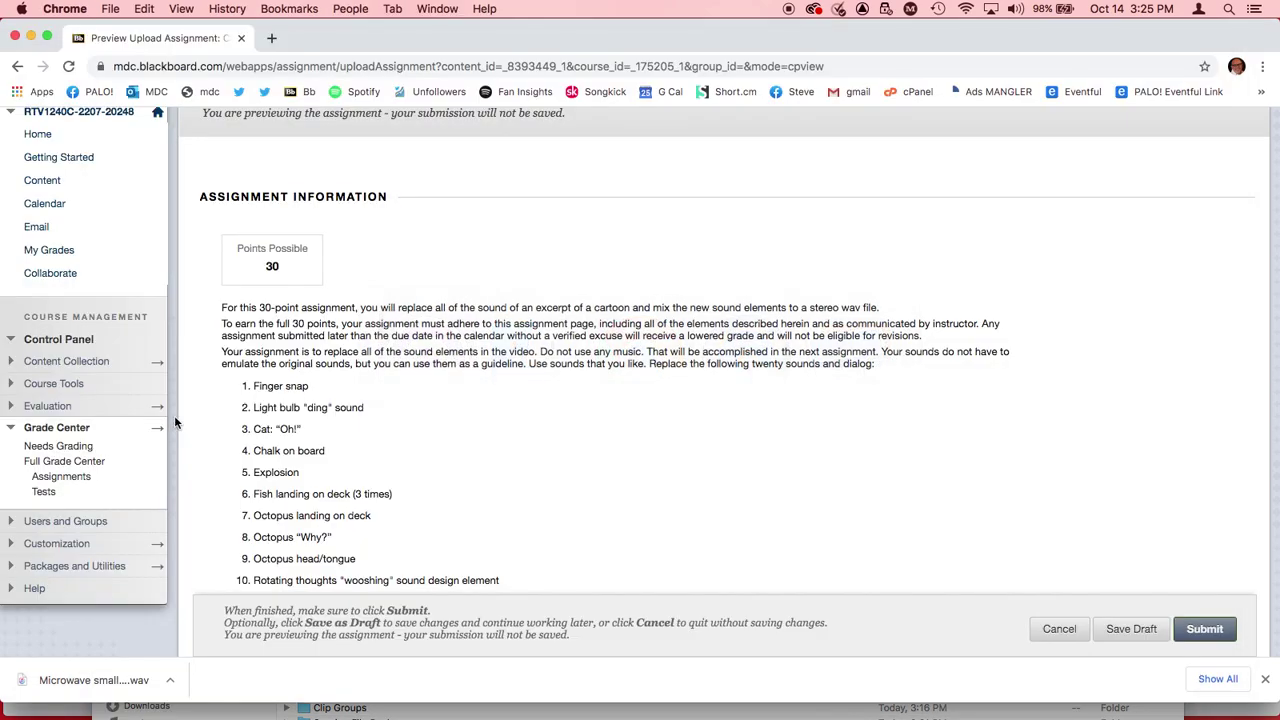
key(super+Tab)
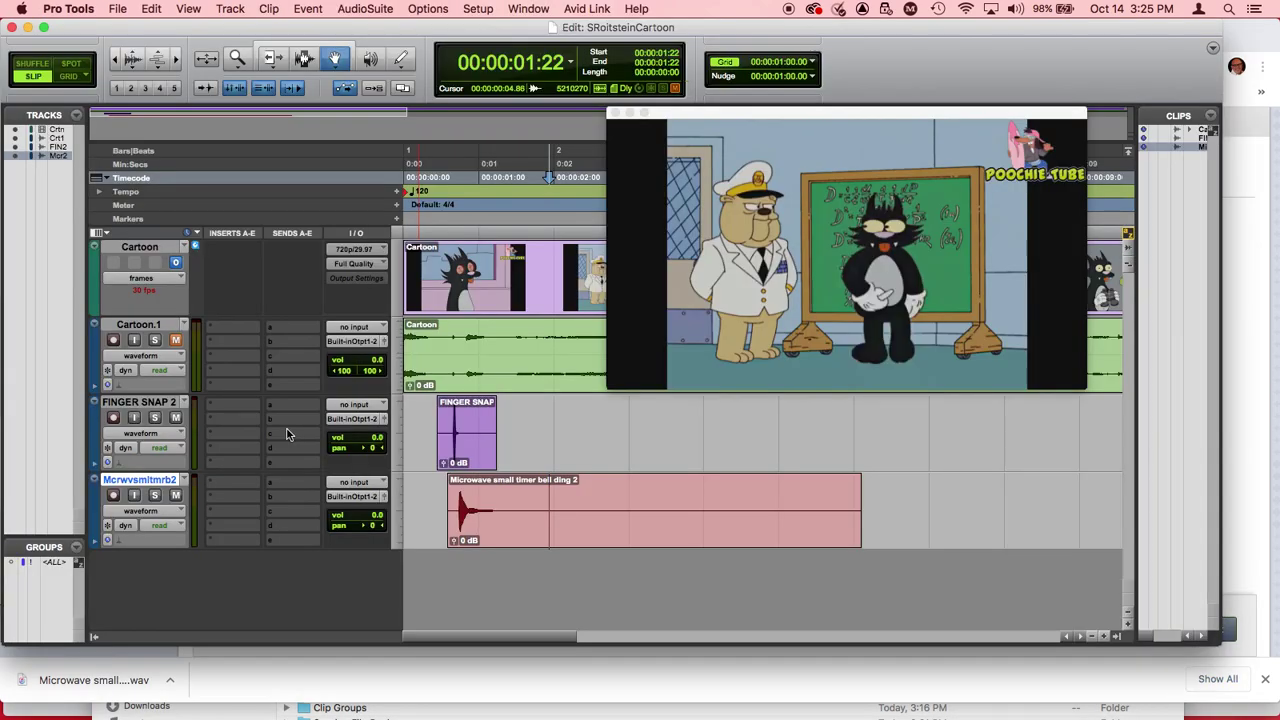
Add a mono audio track named 'Voices', mute and record-arm it, and return to 00:00:00:00
click(223, 8)
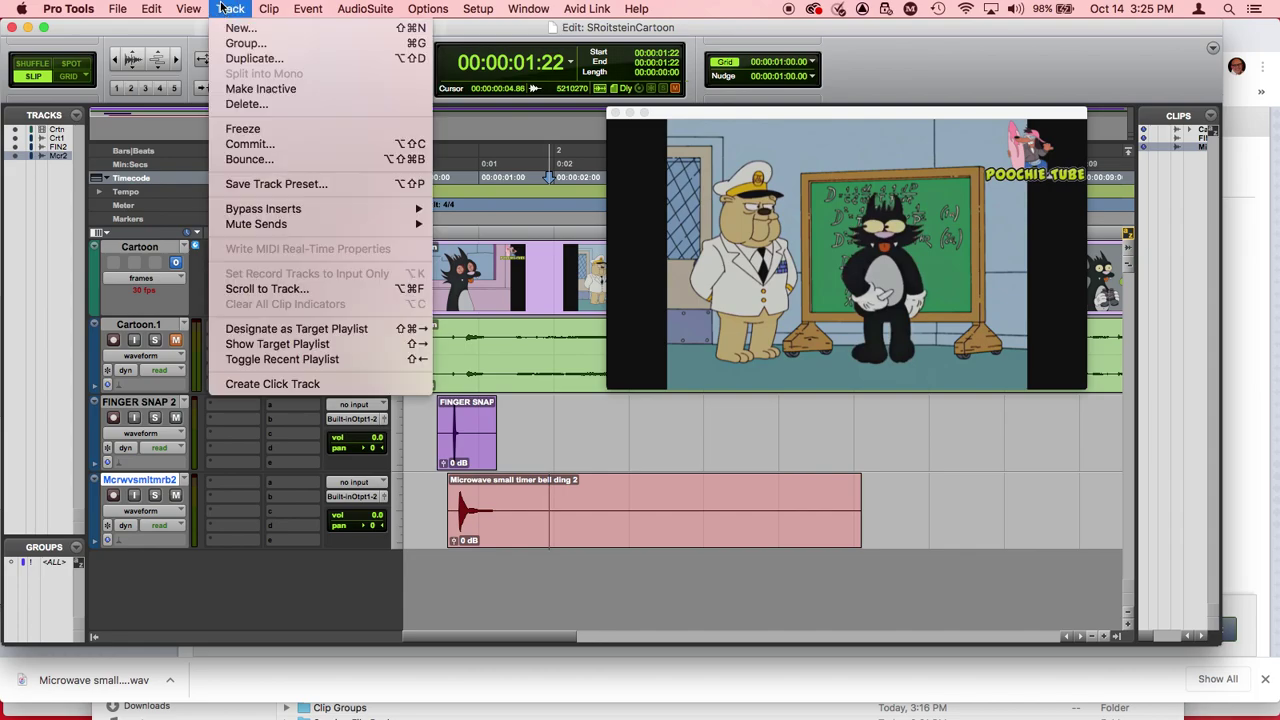
click(229, 28)
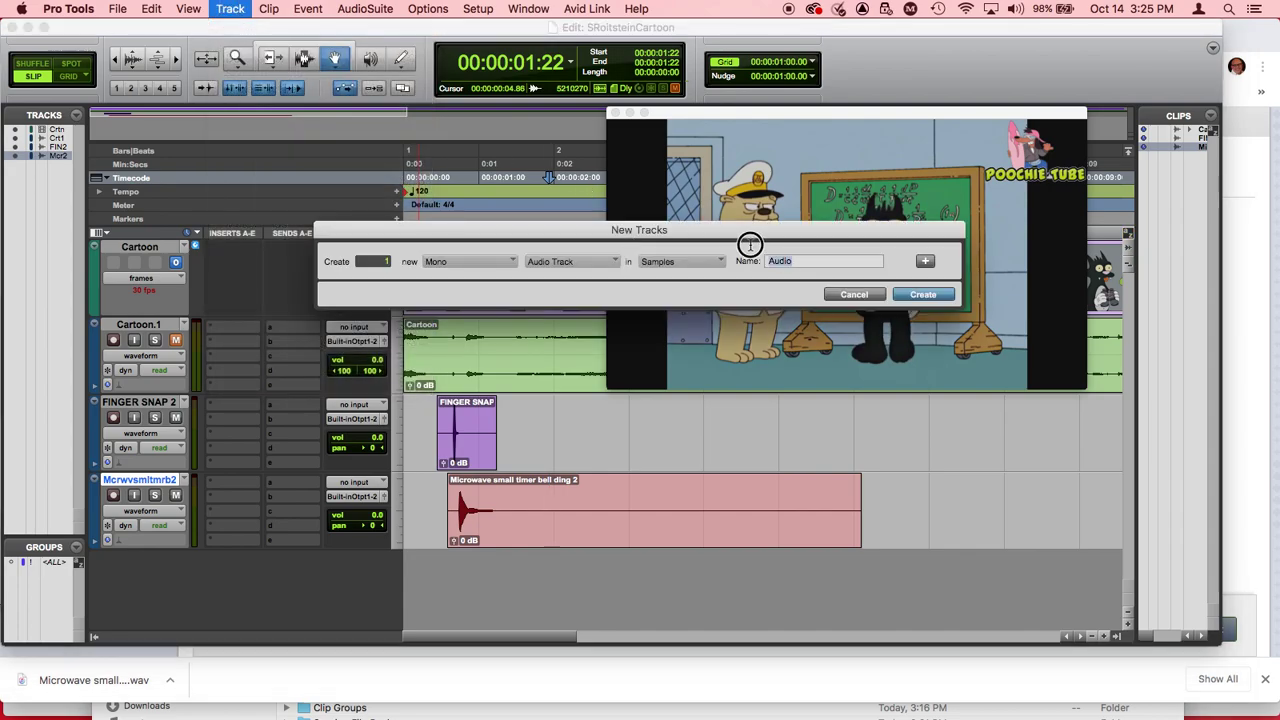
text(Voices)
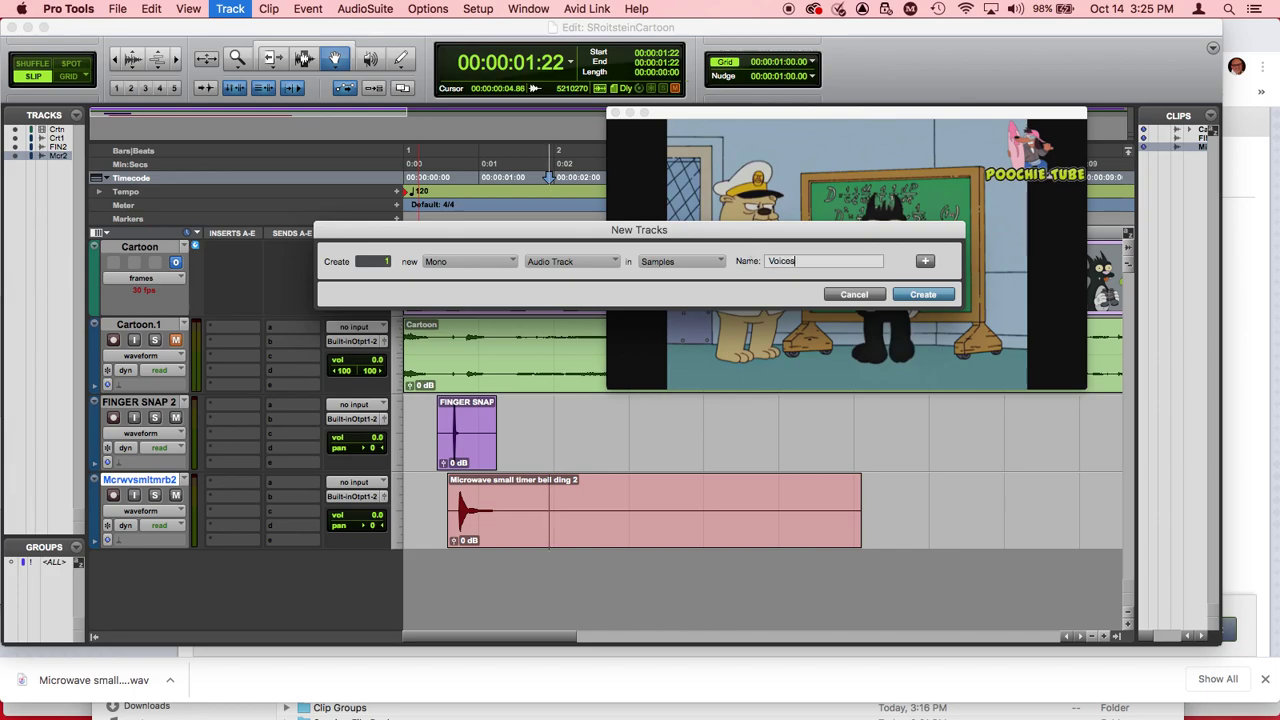
key(Return)
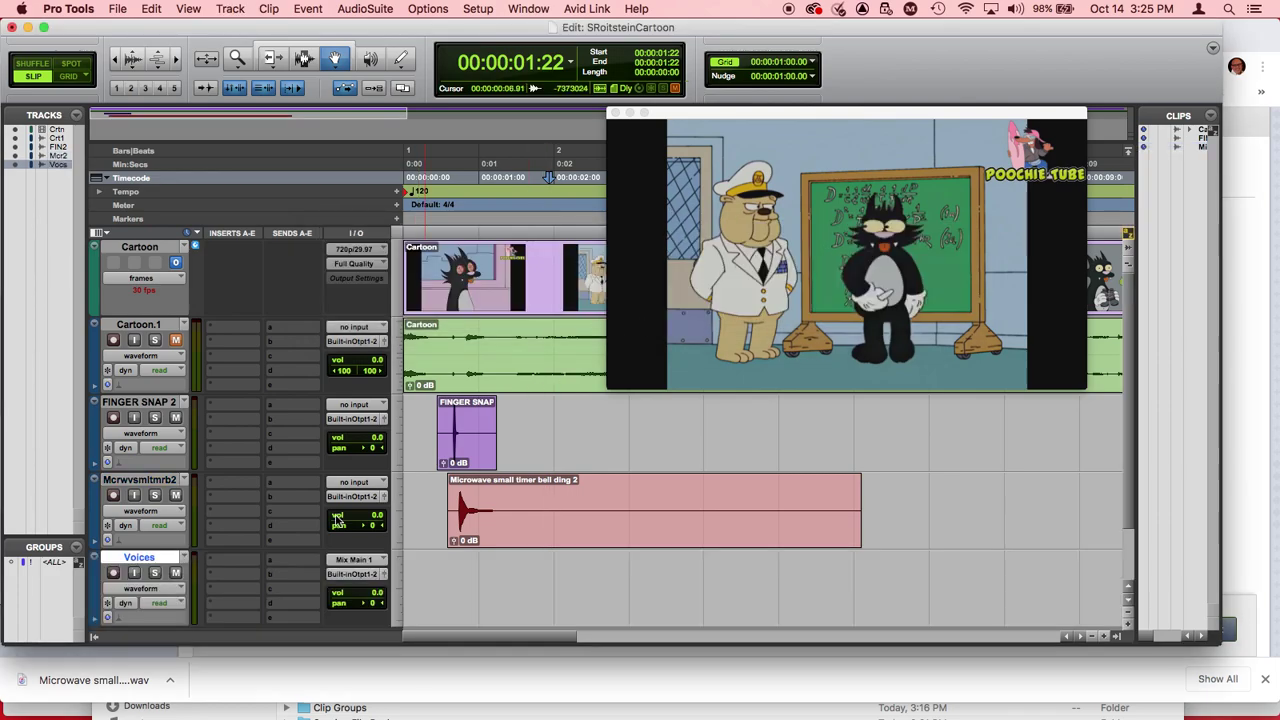
click(176, 574)
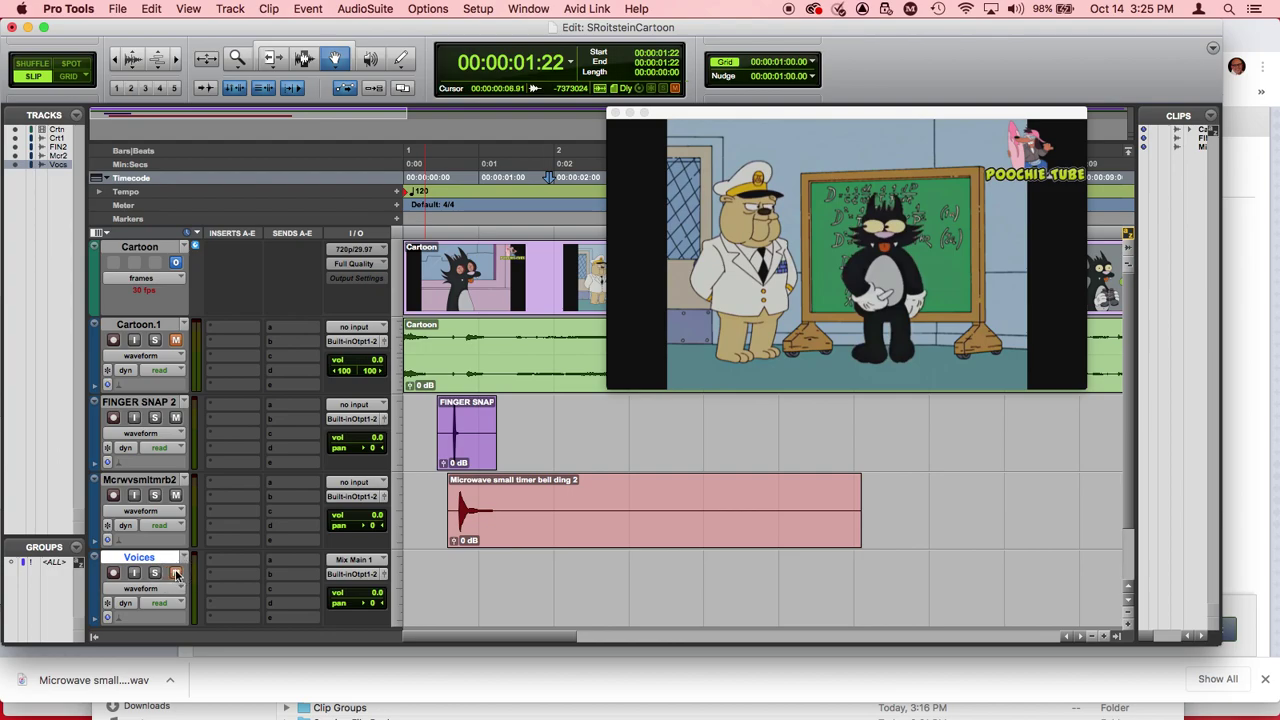
click(113, 574)
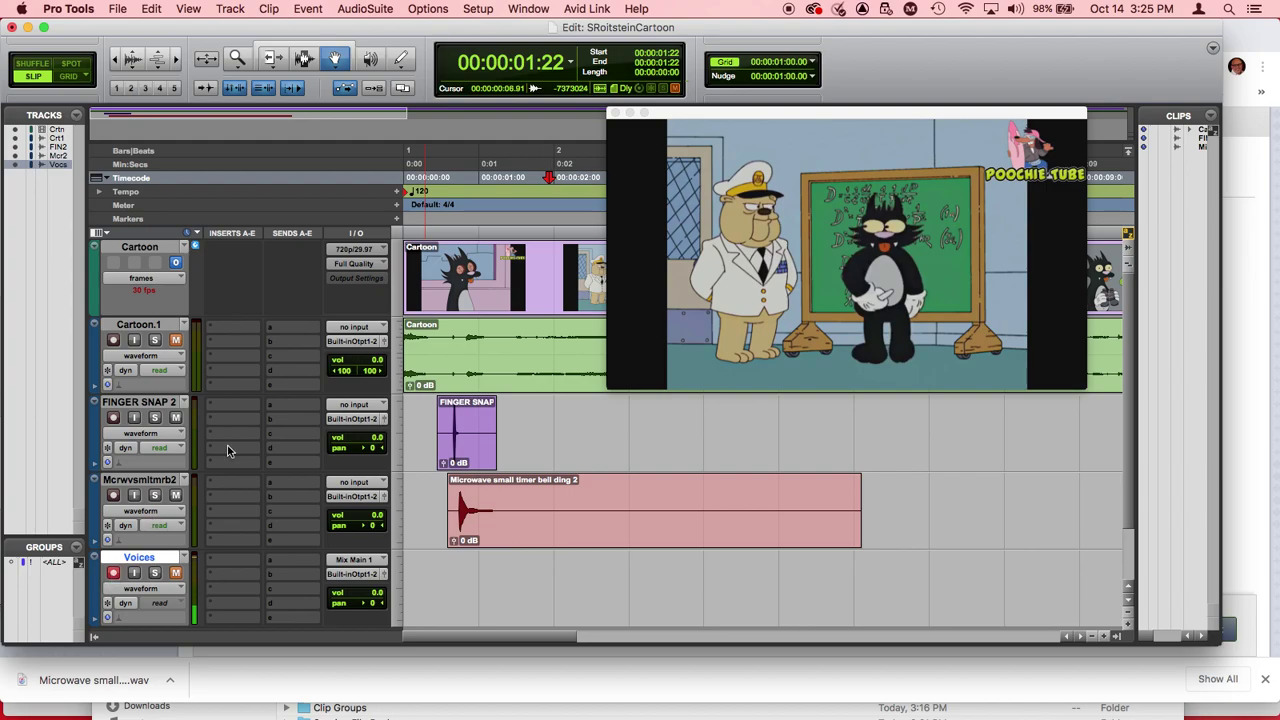
key(Return)
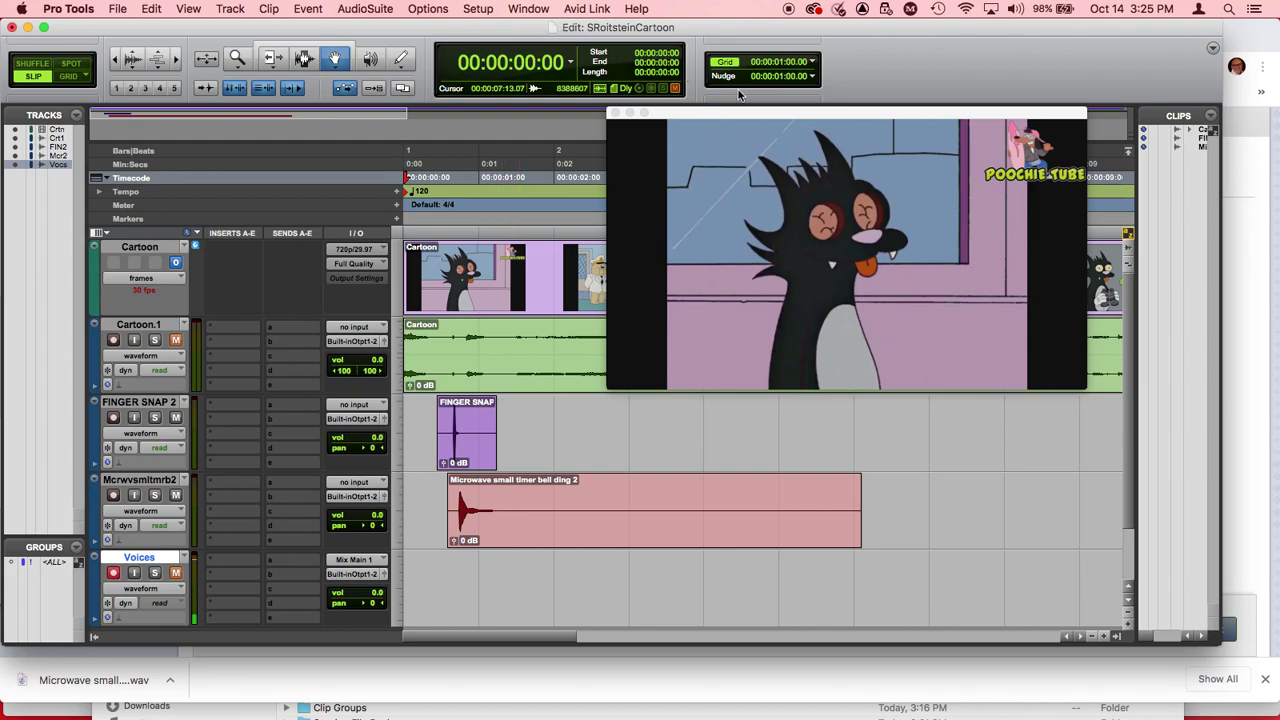
Record a roughly 5-second voice take, Voices_01, onto the Voices track using the Transport window
click(526, 9)
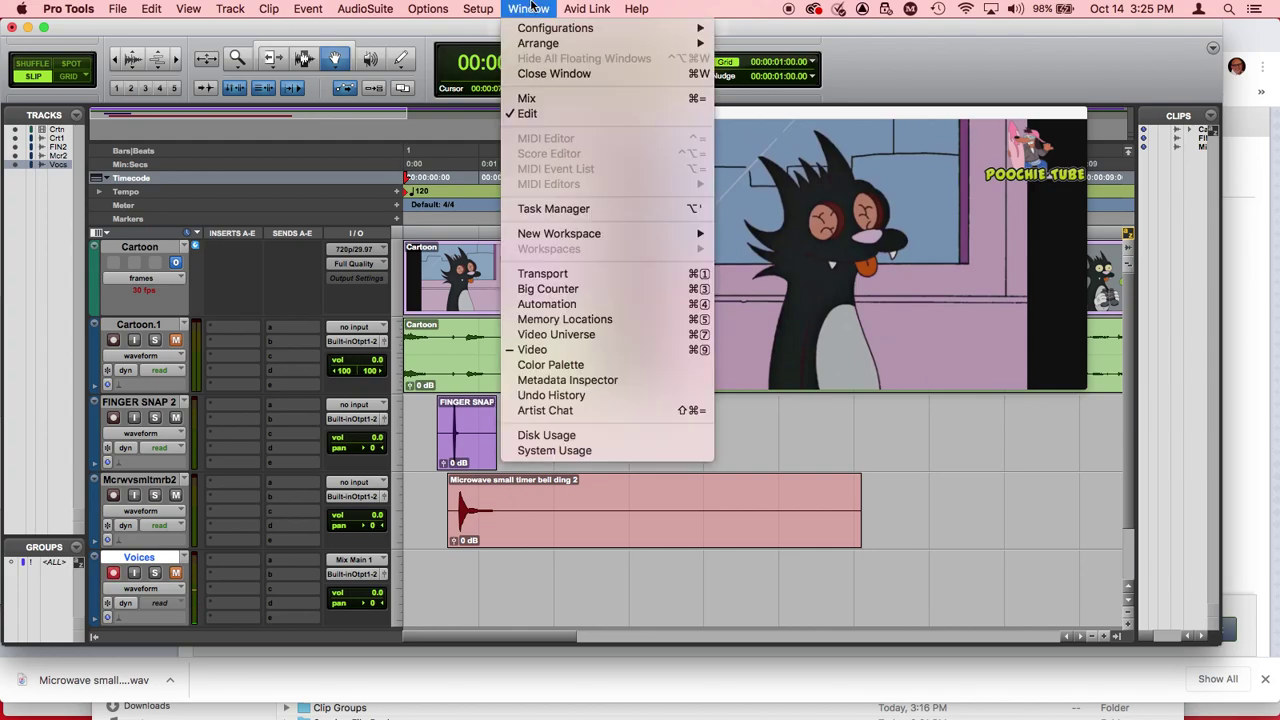
click(532, 273)
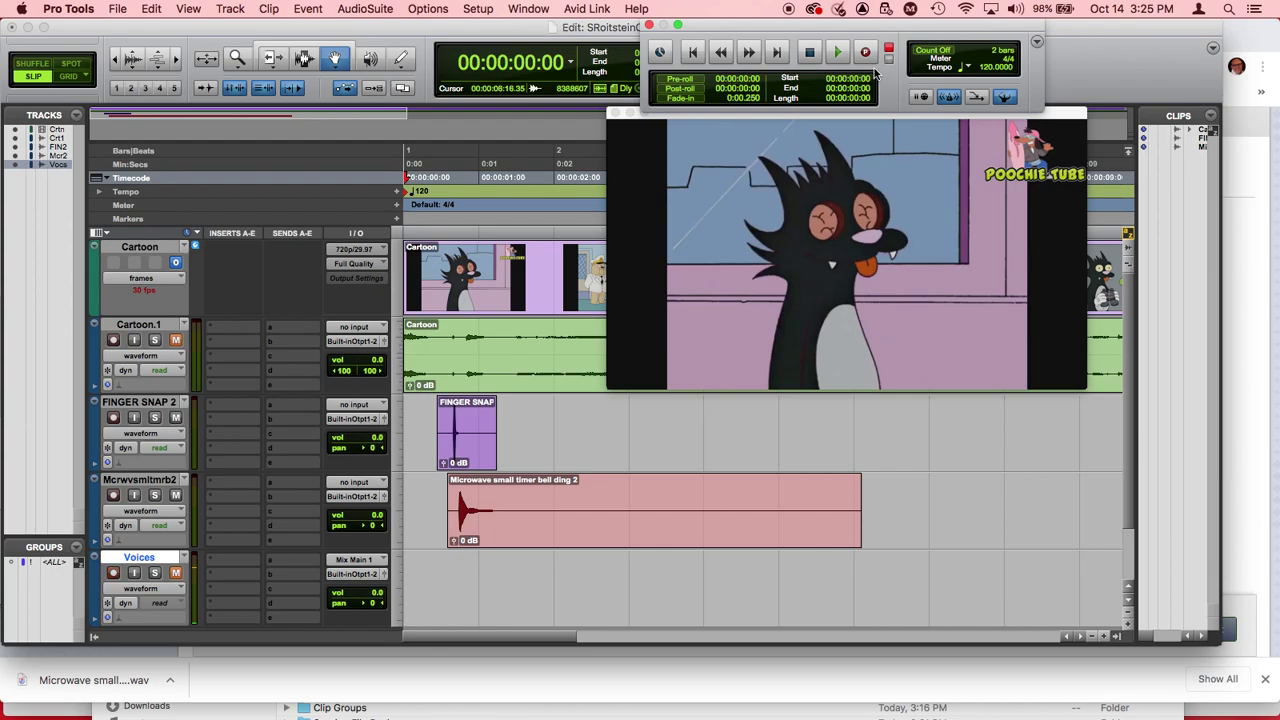
click(866, 55)
click(839, 53)
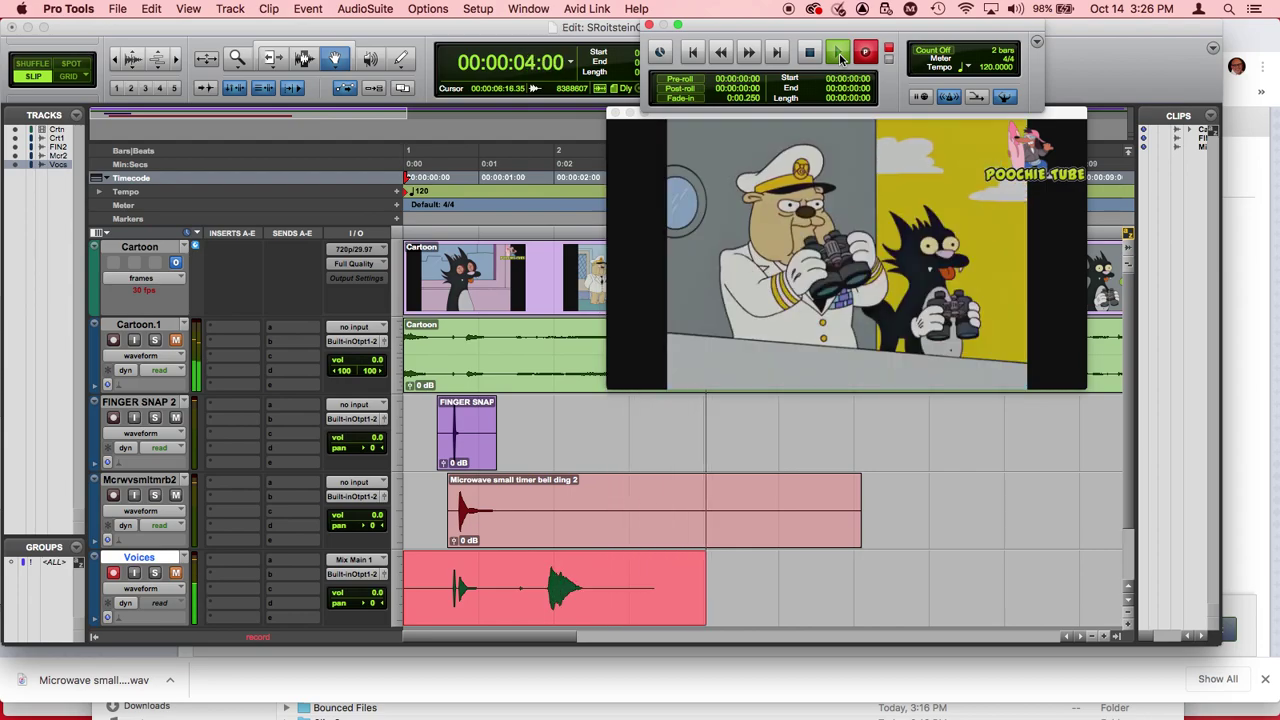
key(space)
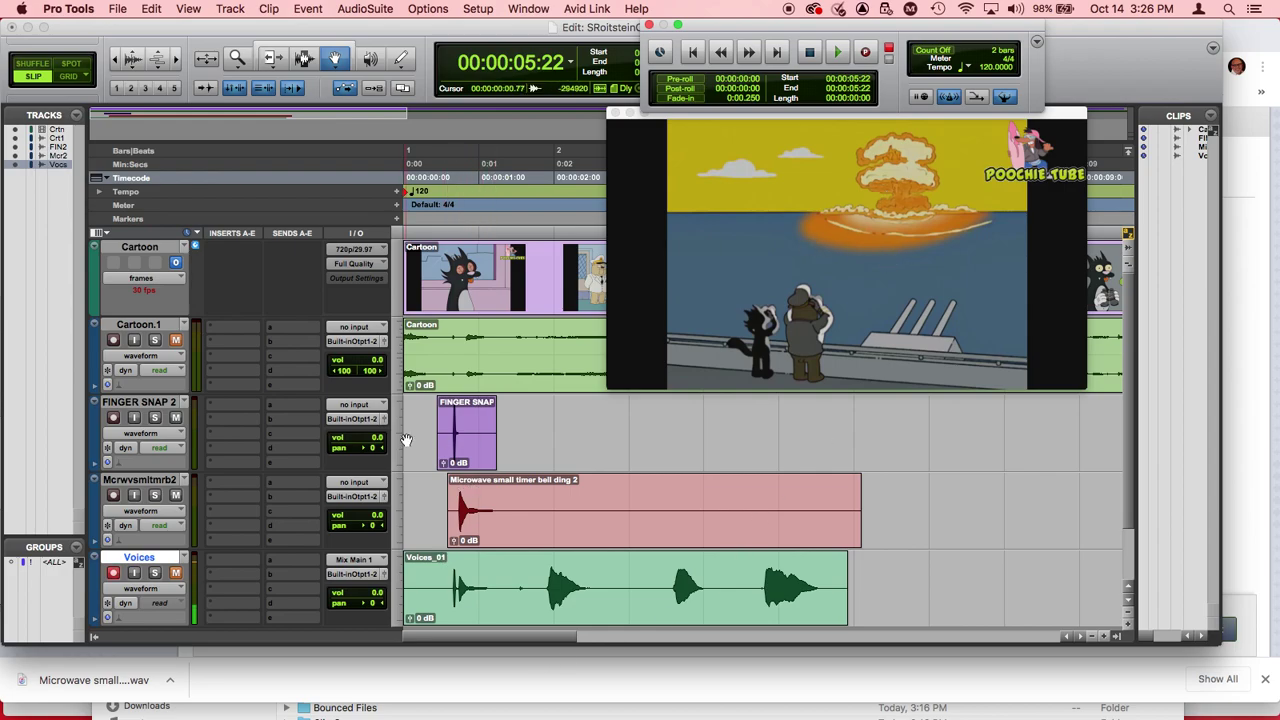
Trim the voice take to its final phrase, Voices_01-01, and slide it earlier to about 00:00:00:14
click(269, 58)
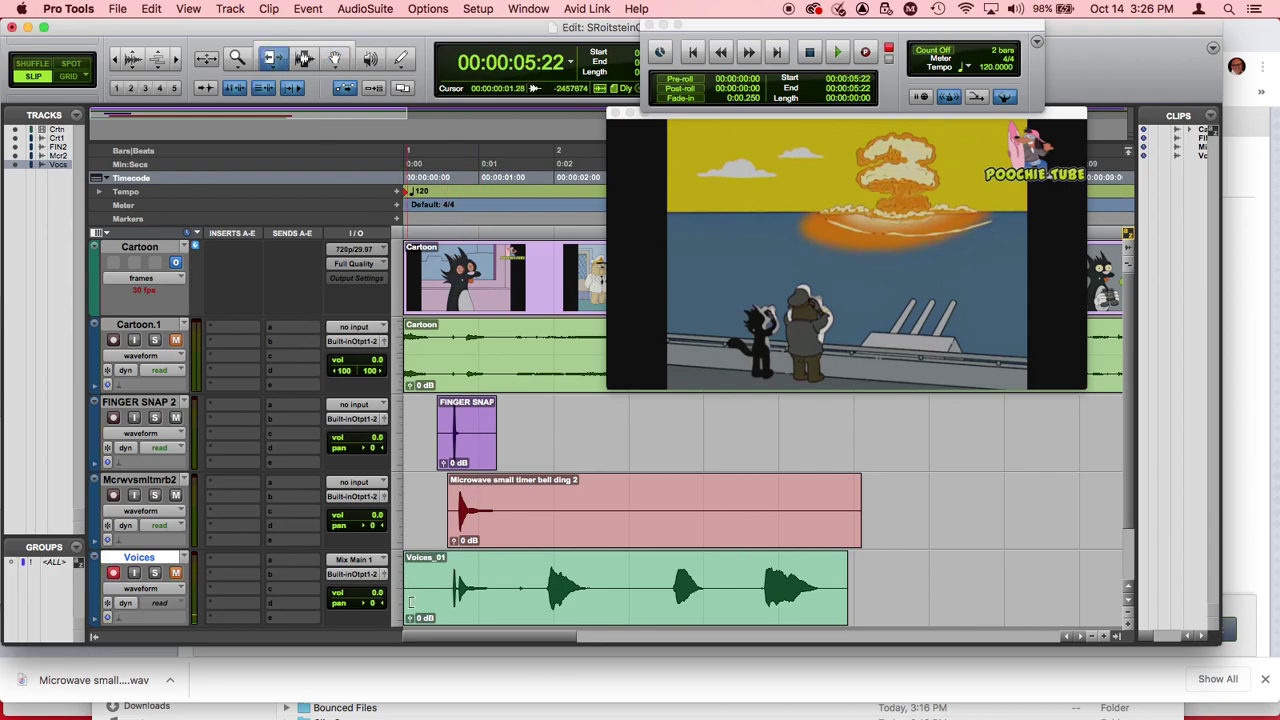
drag(405, 592, 757, 558)
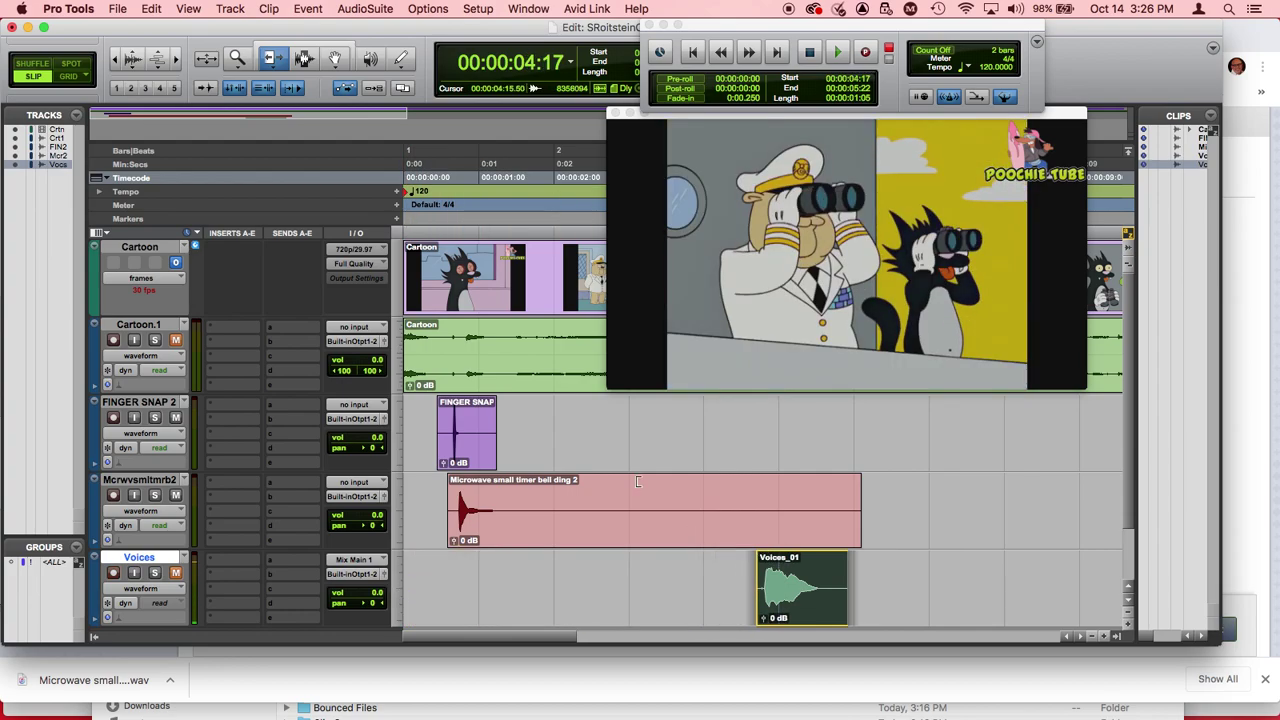
click(334, 58)
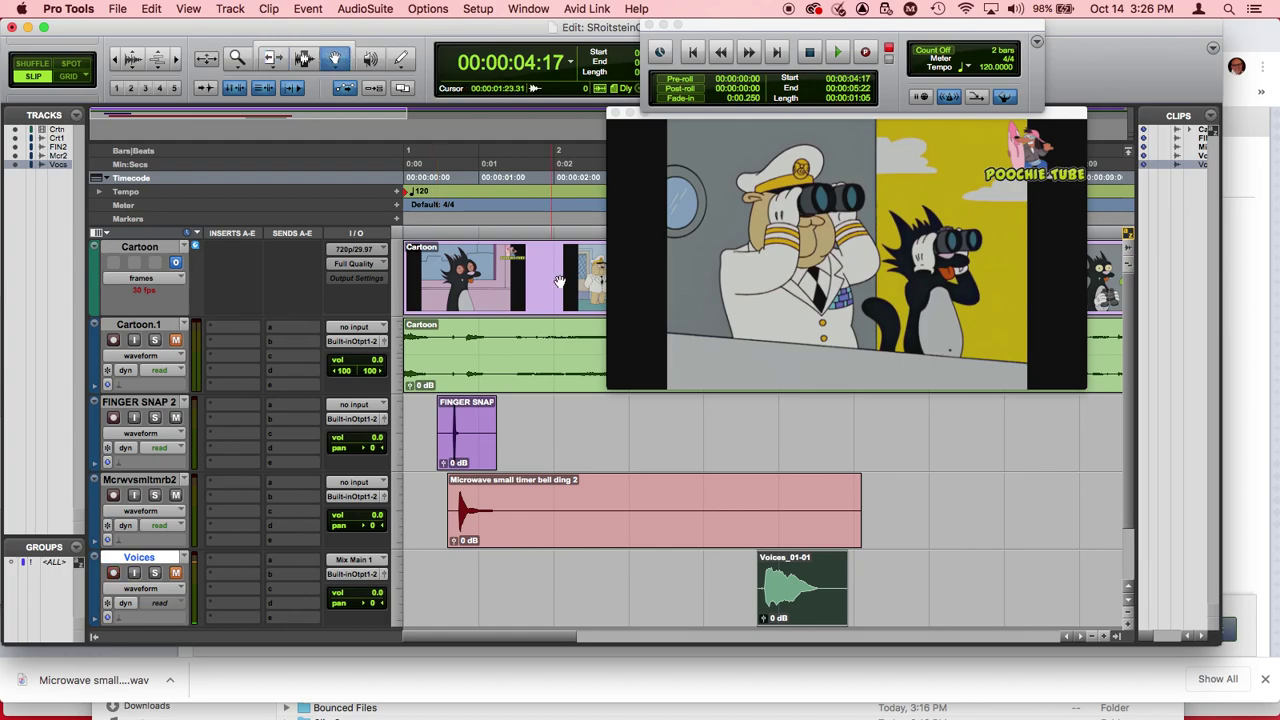
click(818, 580)
drag(818, 583, 510, 573)
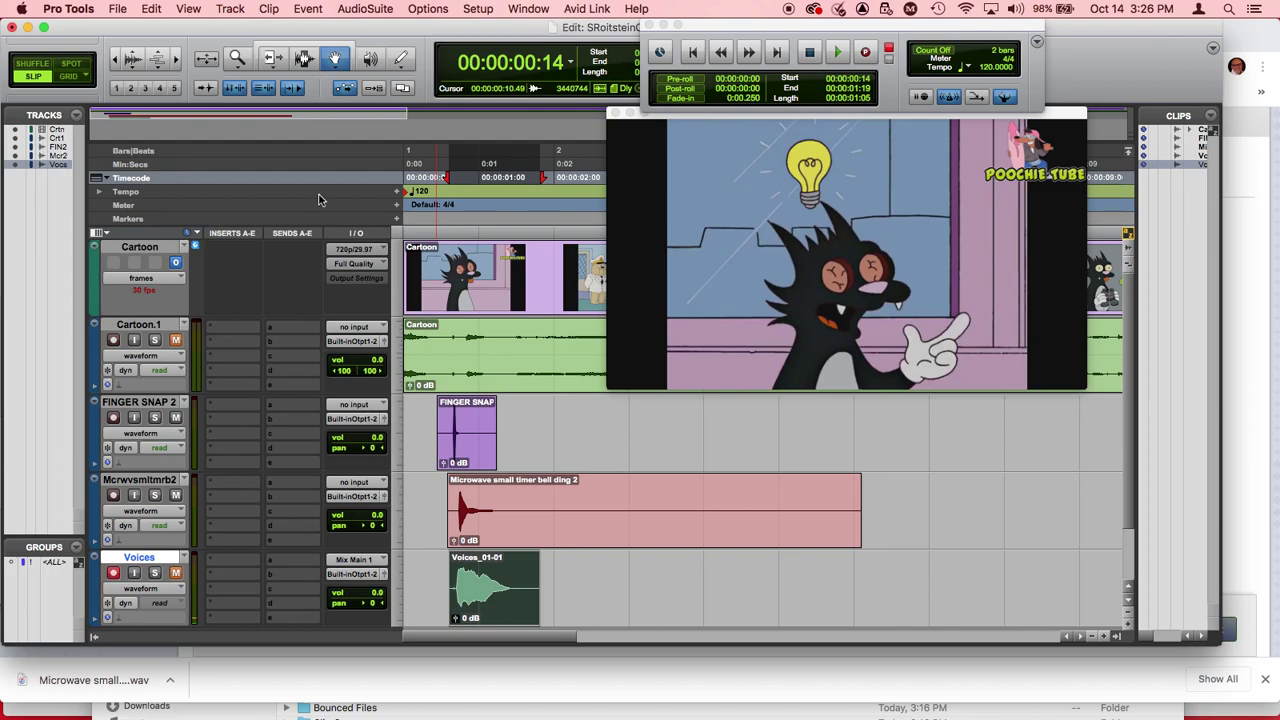
Play the session back from the start to review the snap, ding and voice clips
key(Return)
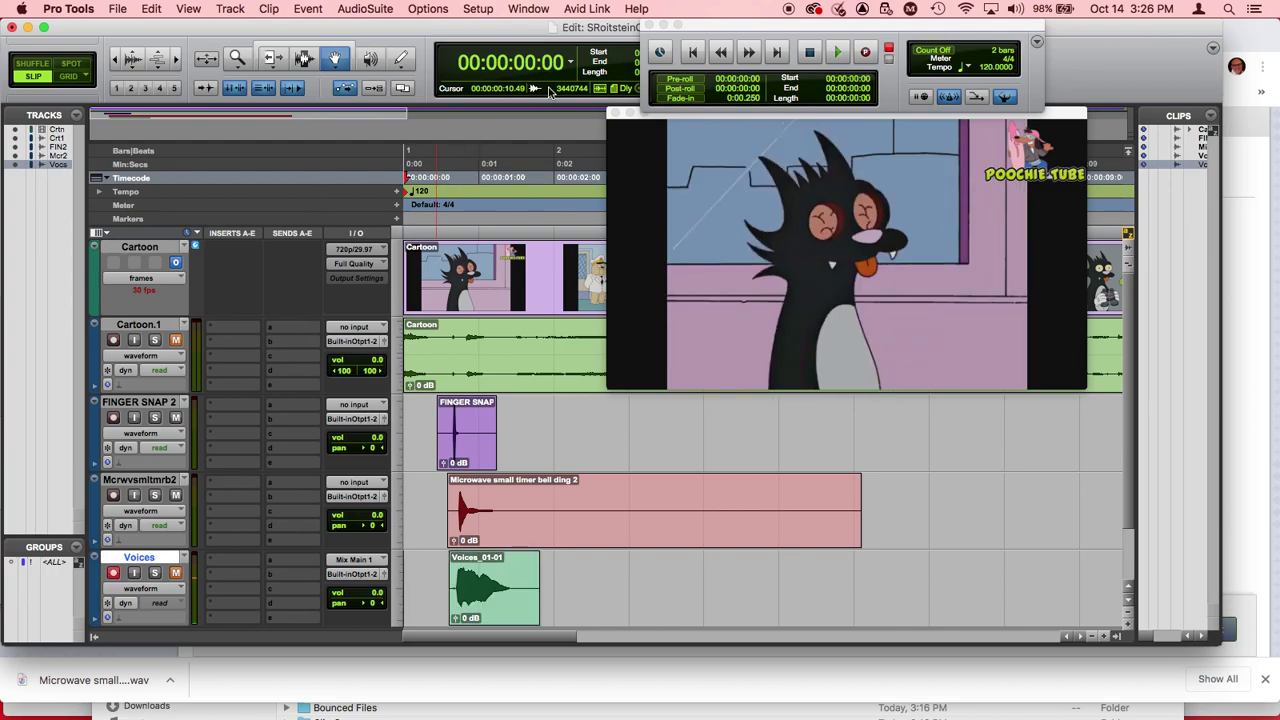
key(space)
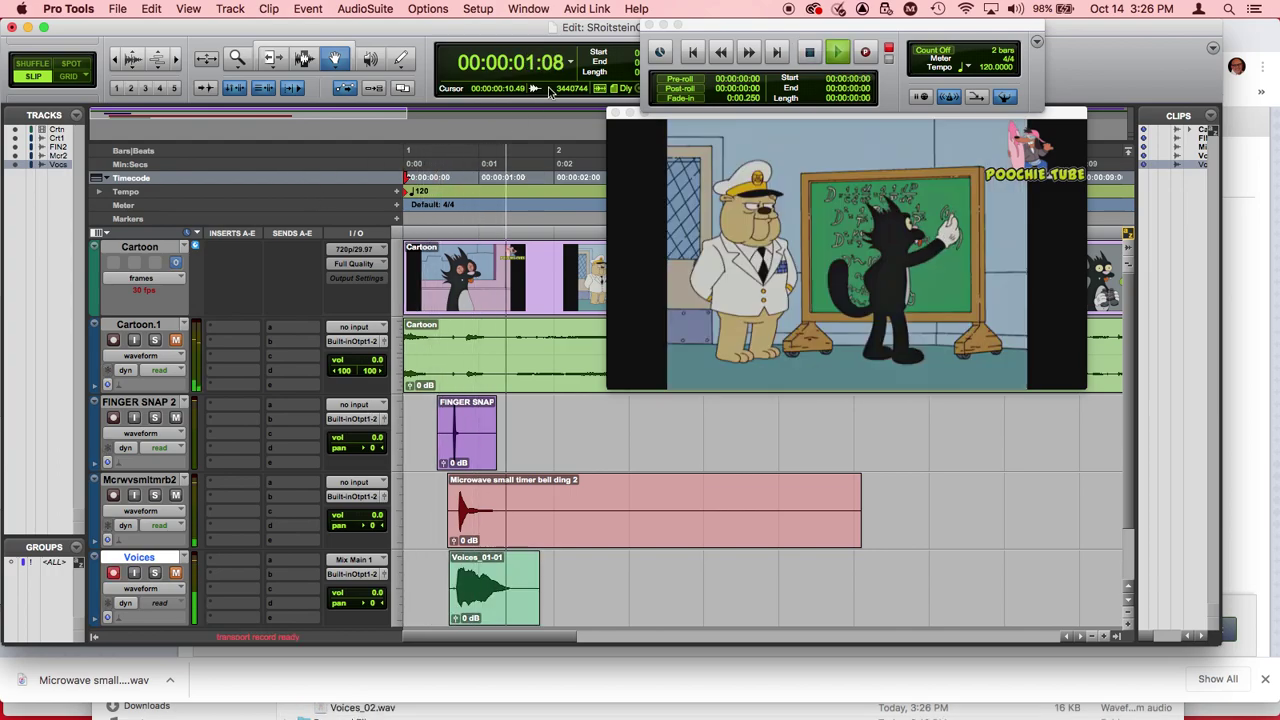
key(space)
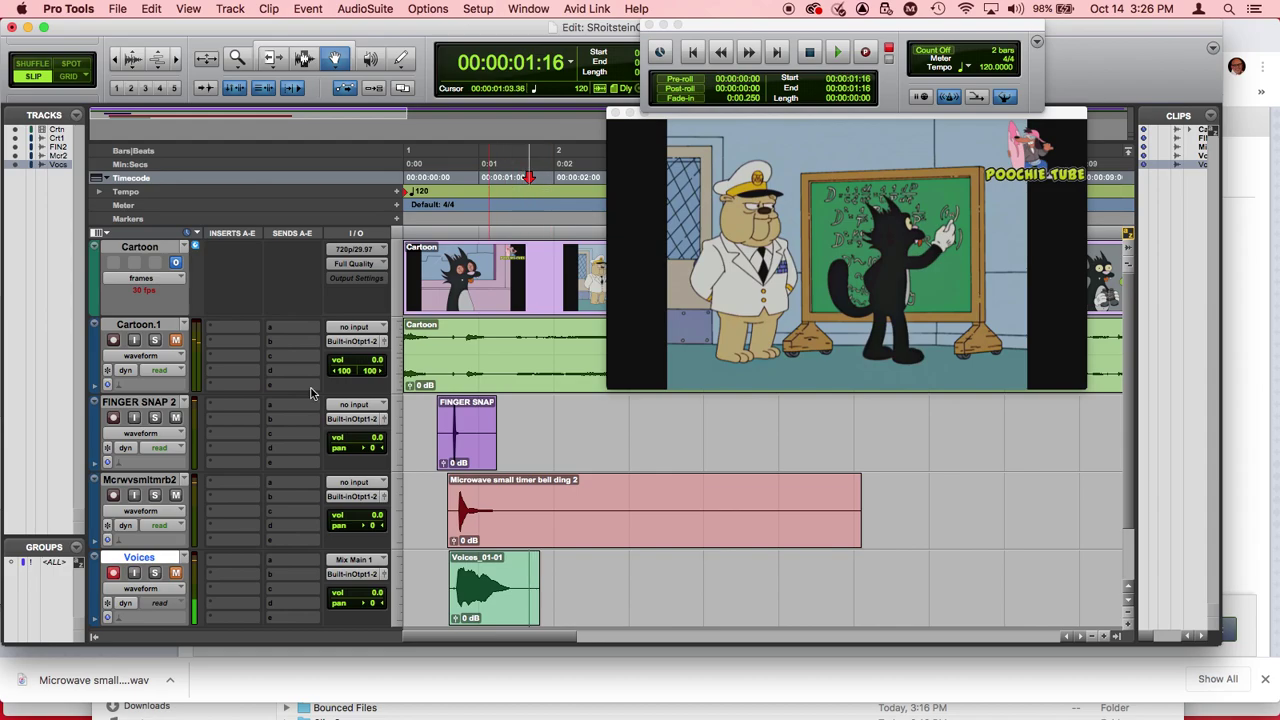
Unmute the Voices track, replay the session from the start, then switch to Chrome
click(176, 572)
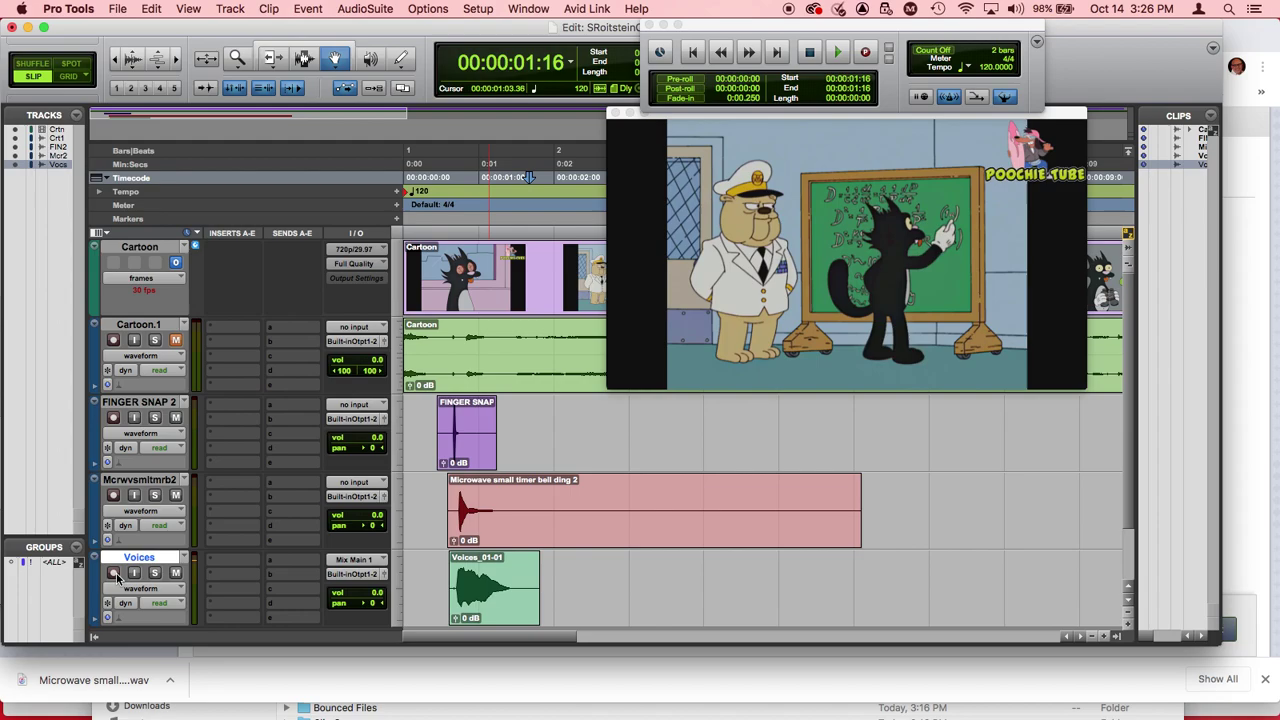
key(Return)
key(space)
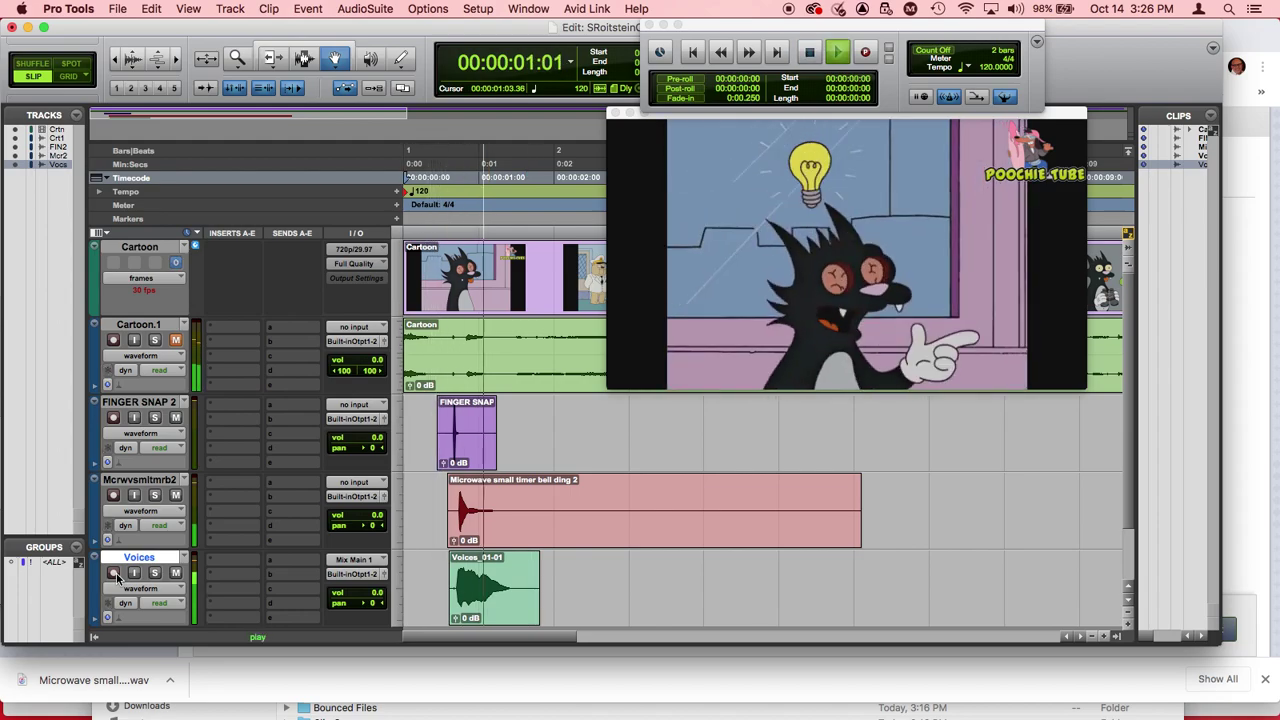
key(space)
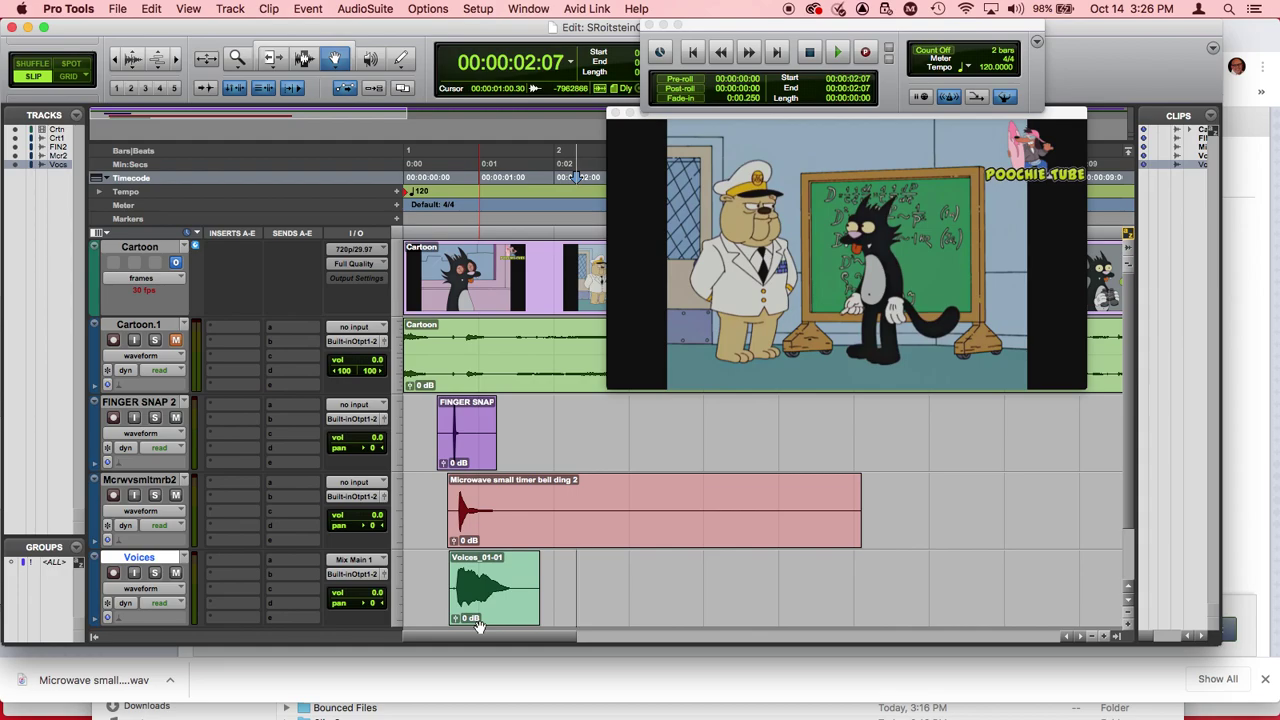
key(super+Tab)
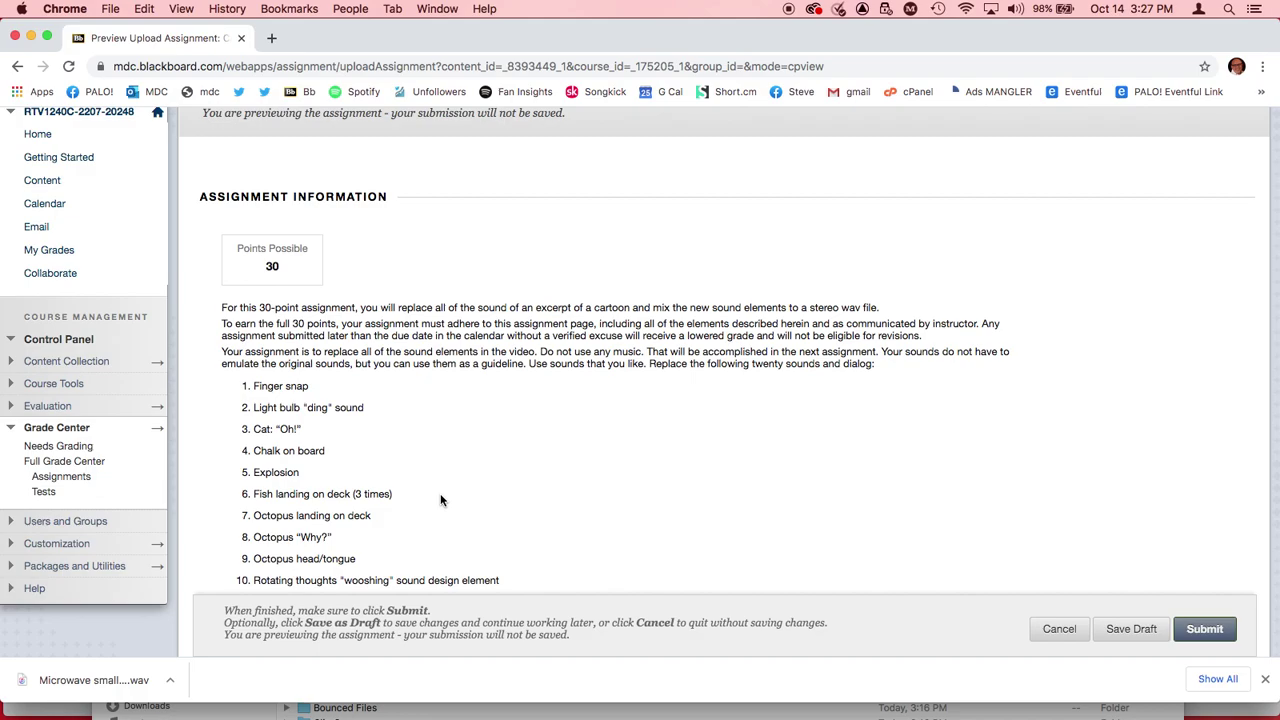
Scroll the Cartoon assignment page to read the sound list from Finger snap to Electricity arcing
scroll(440, 500, down, 2)
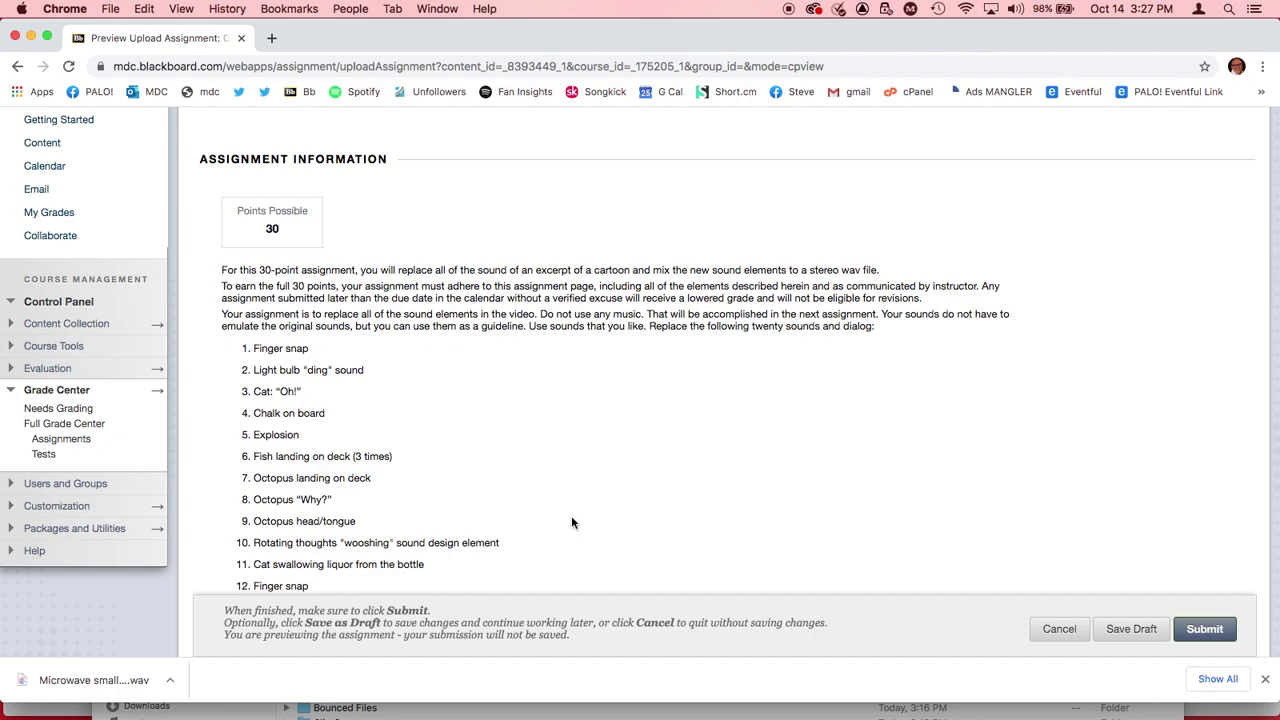
scroll(572, 521, down, 2)
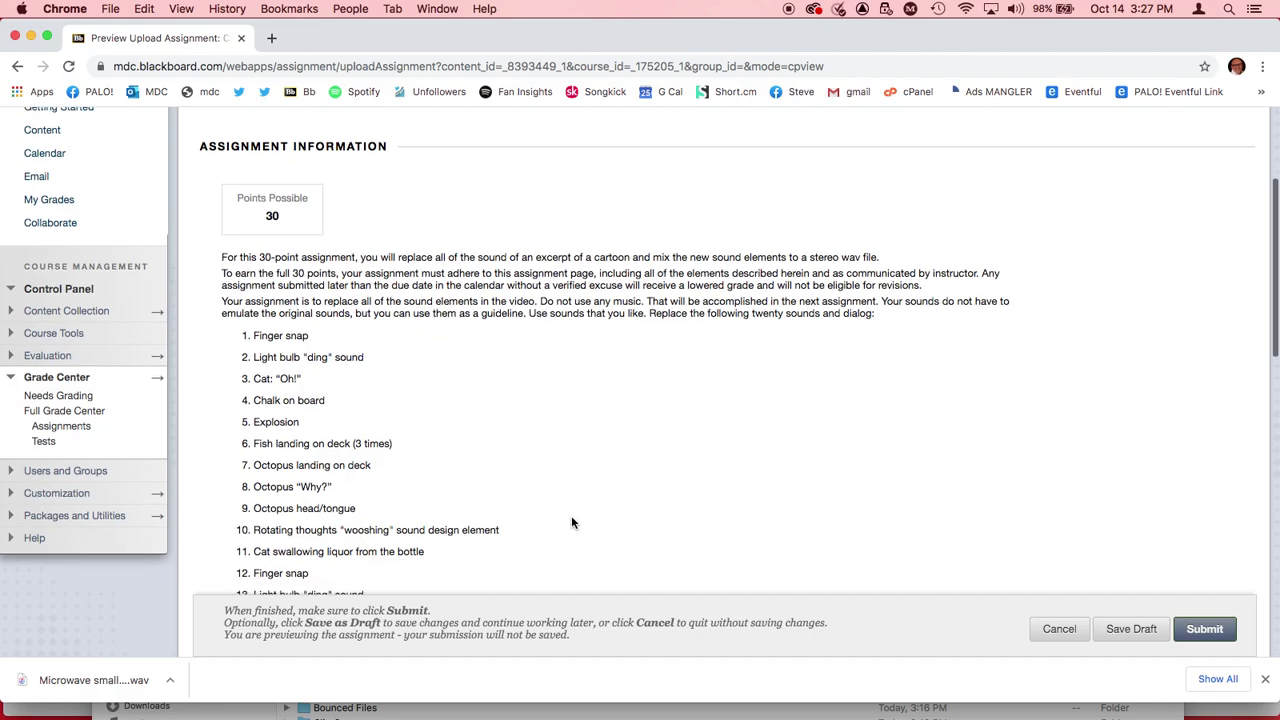
scroll(572, 521, down, 2)
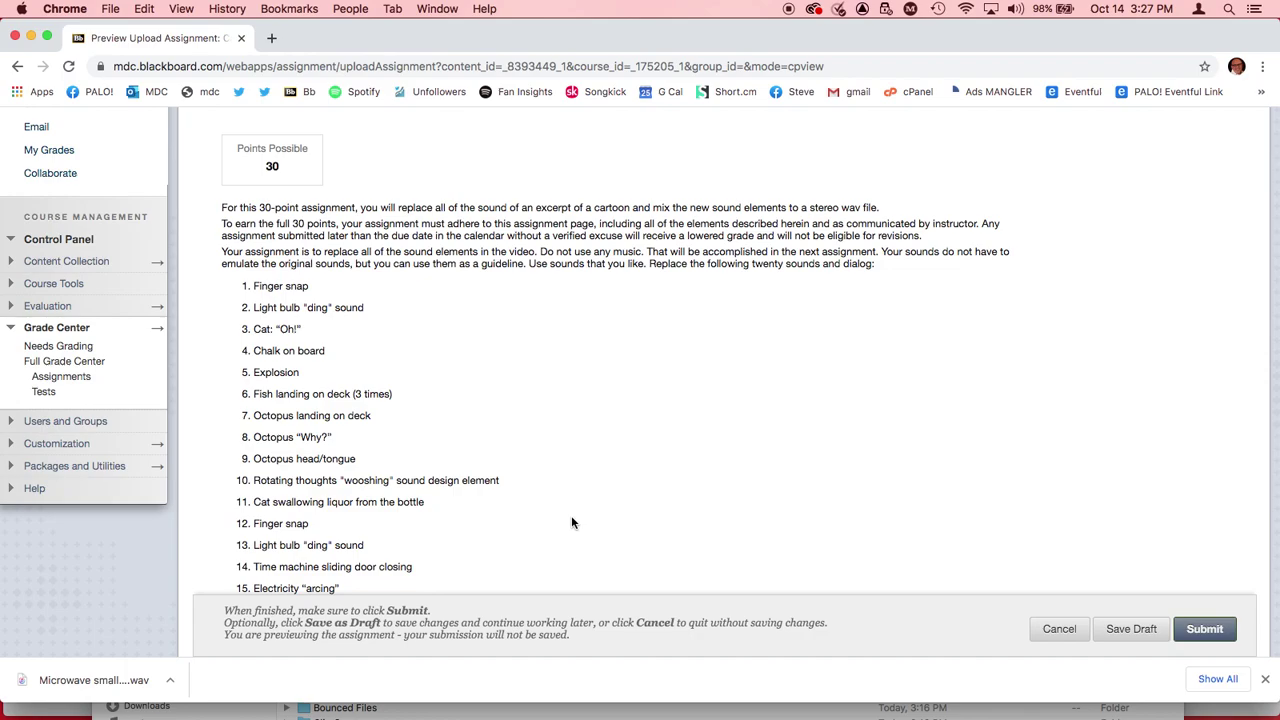
Scroll on through the sound list to Hand slap and the no-music mixing note
scroll(571, 522, down, 5)
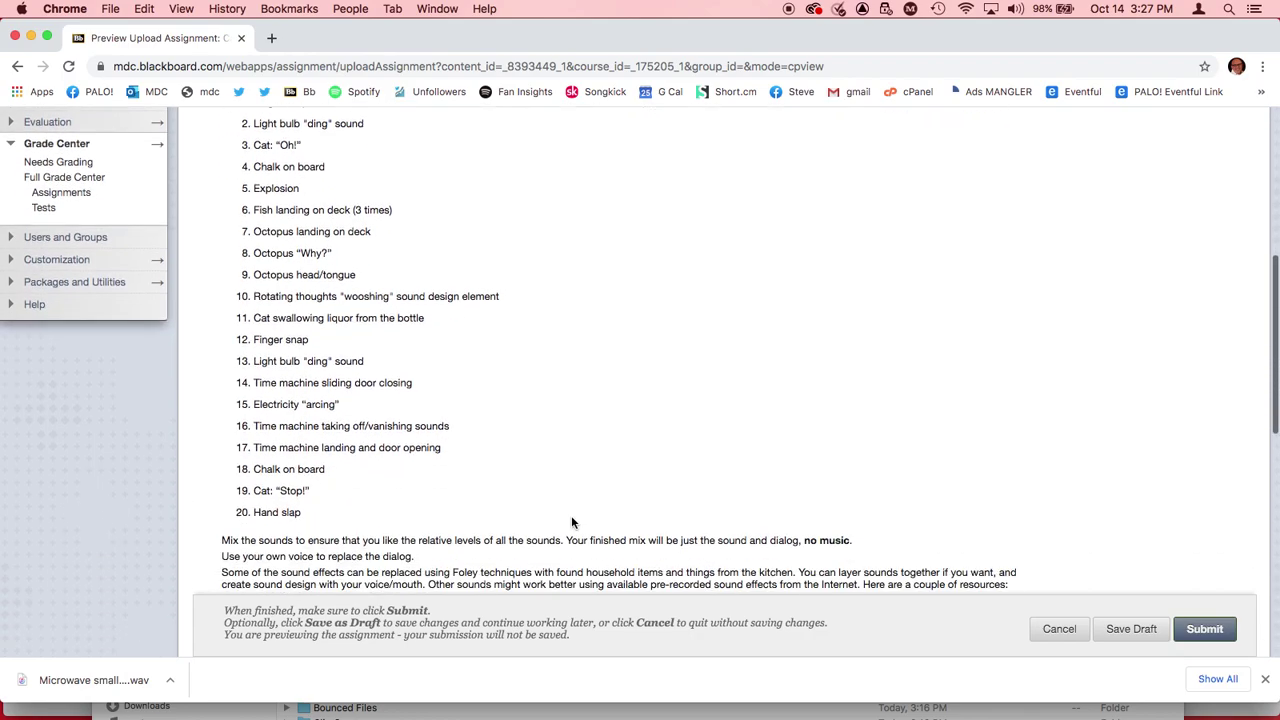
scroll(571, 522, down, 1)
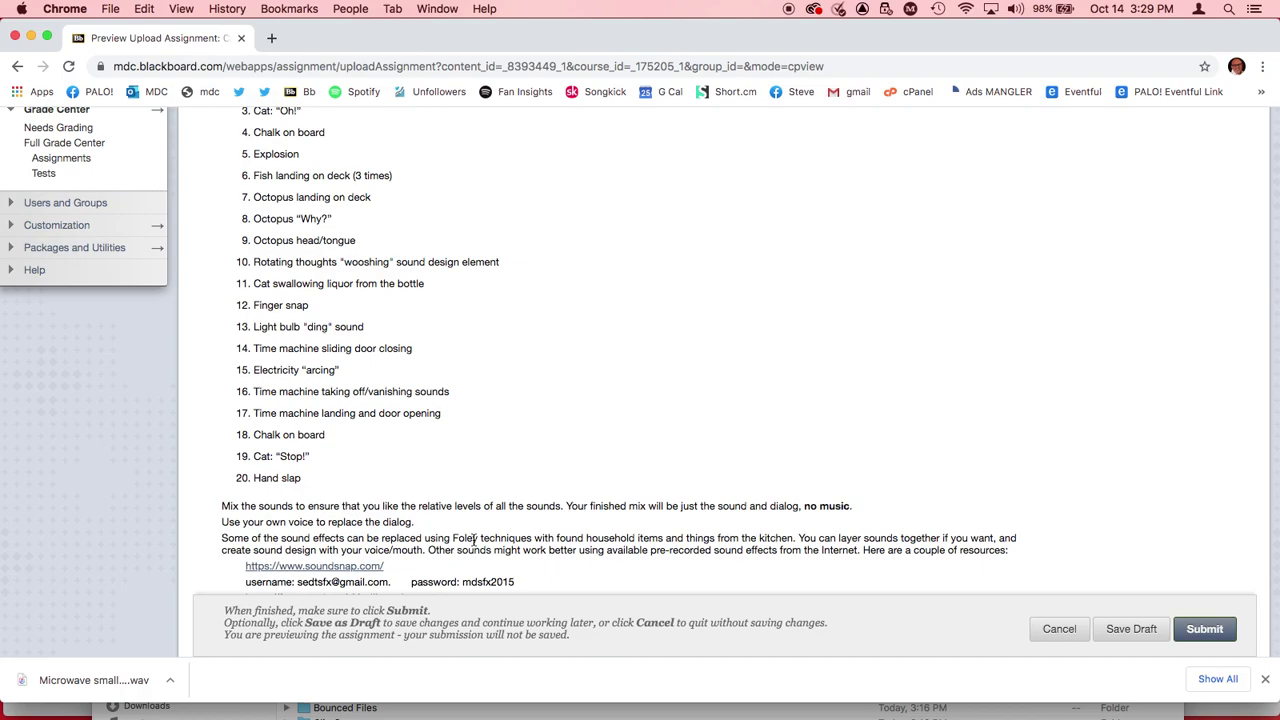
Scroll past the How to Complete and How to Submit instructions to Assignment Submission
scroll(511, 440, down, 4)
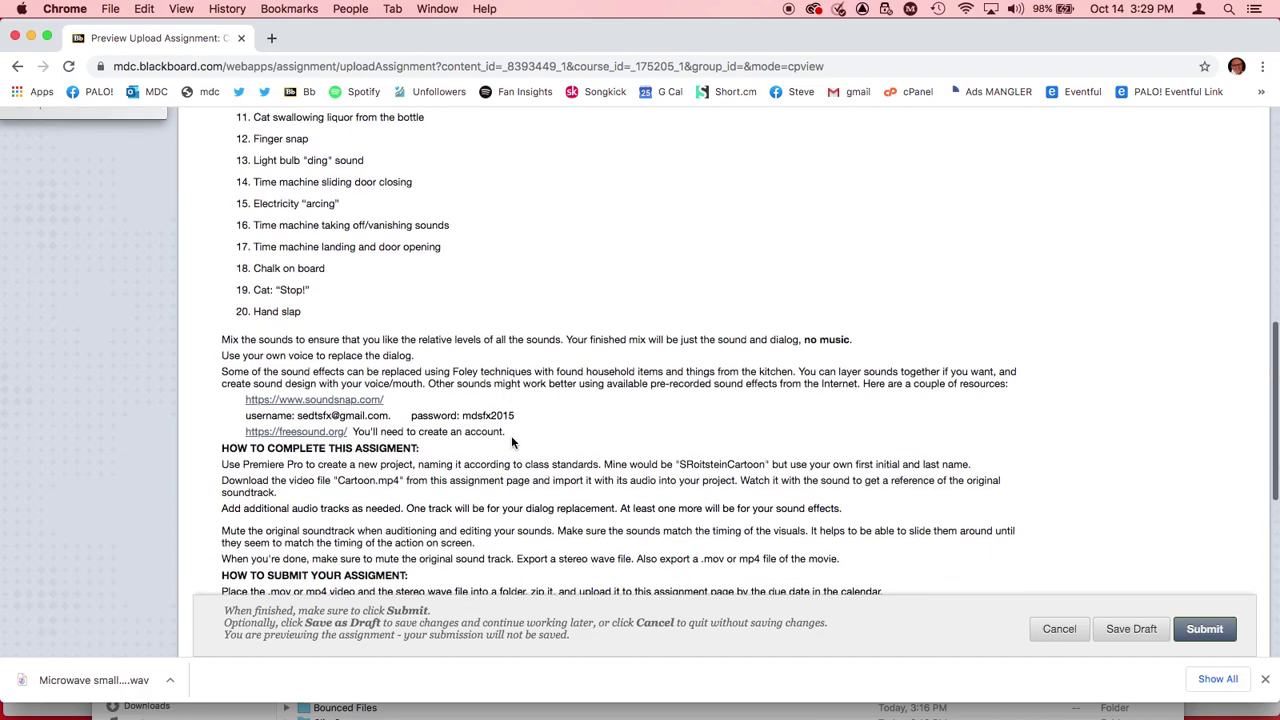
scroll(511, 440, down, 8)
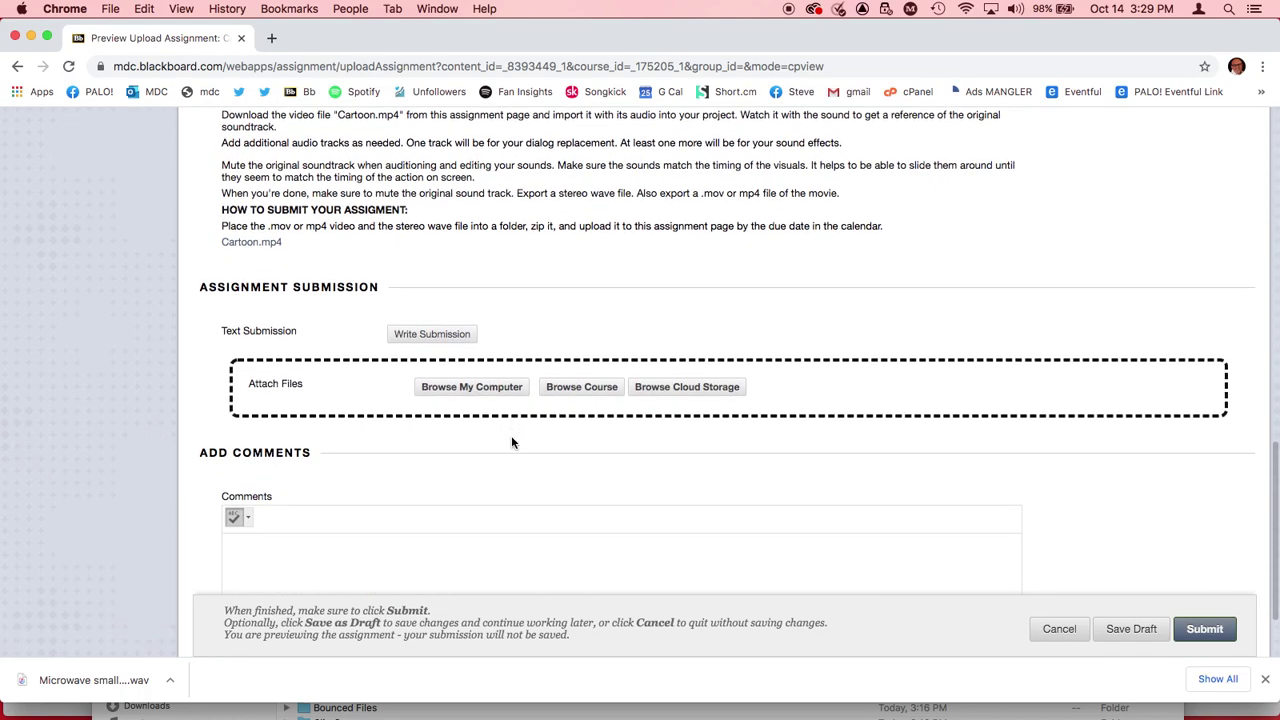